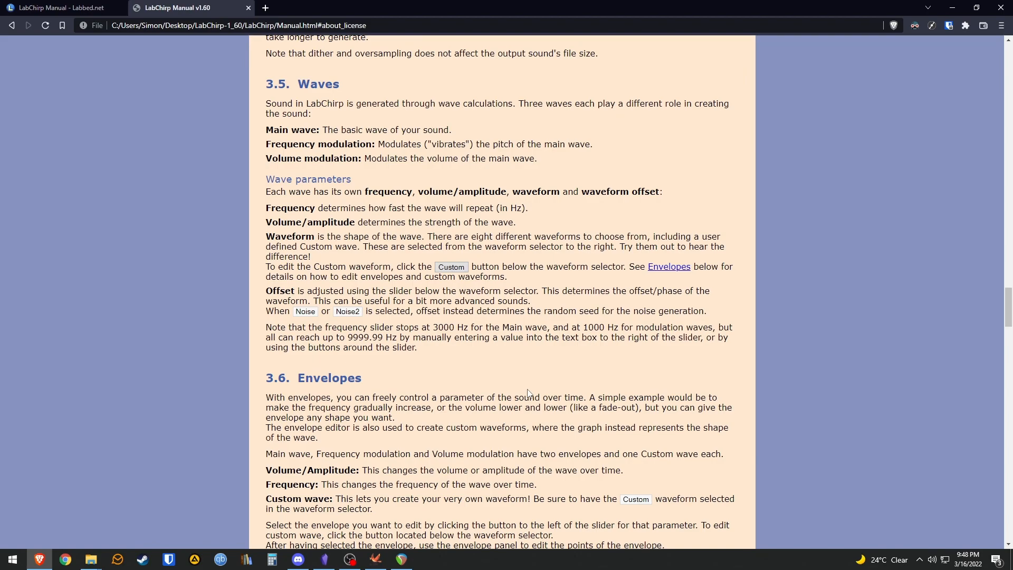
Switch to LabChirp, move its window up over the manual, and play the default sound
{"action": "left_click", "coordinate": [376, 559]}
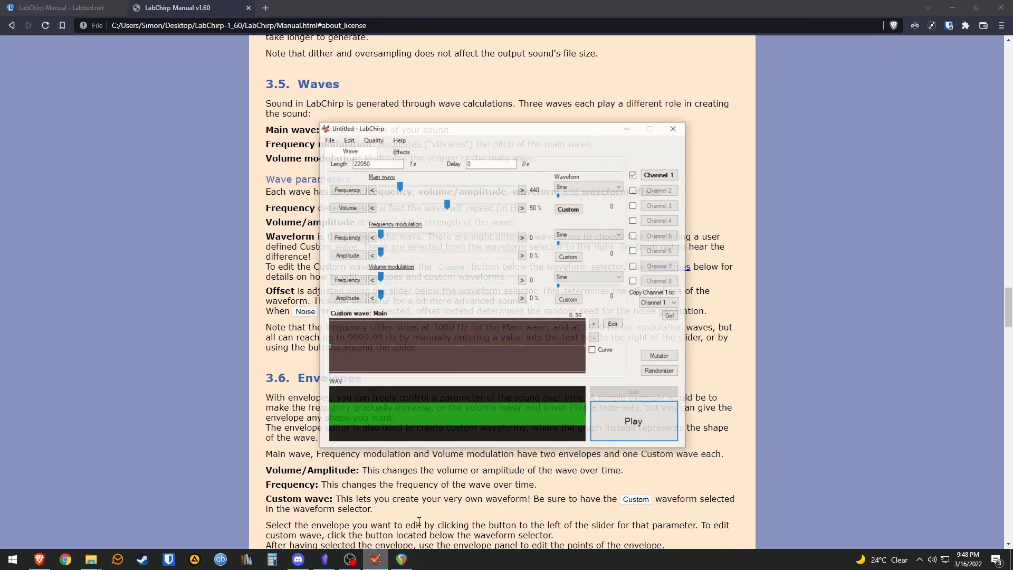
{"action": "left_click_drag", "start_coordinate": [464, 117], "coordinate": [447, 104]}
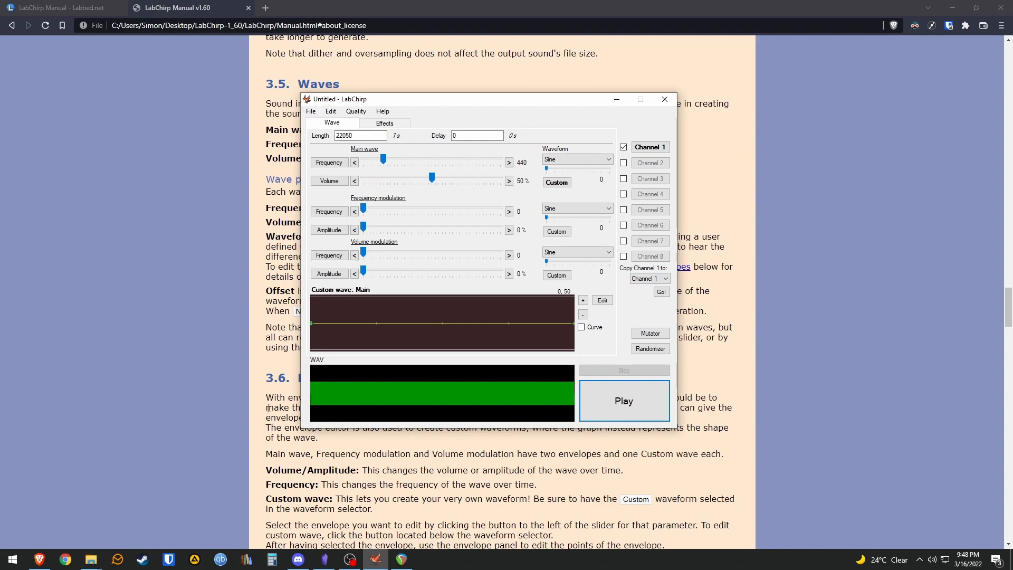
{"action": "left_click", "coordinate": [346, 136]}
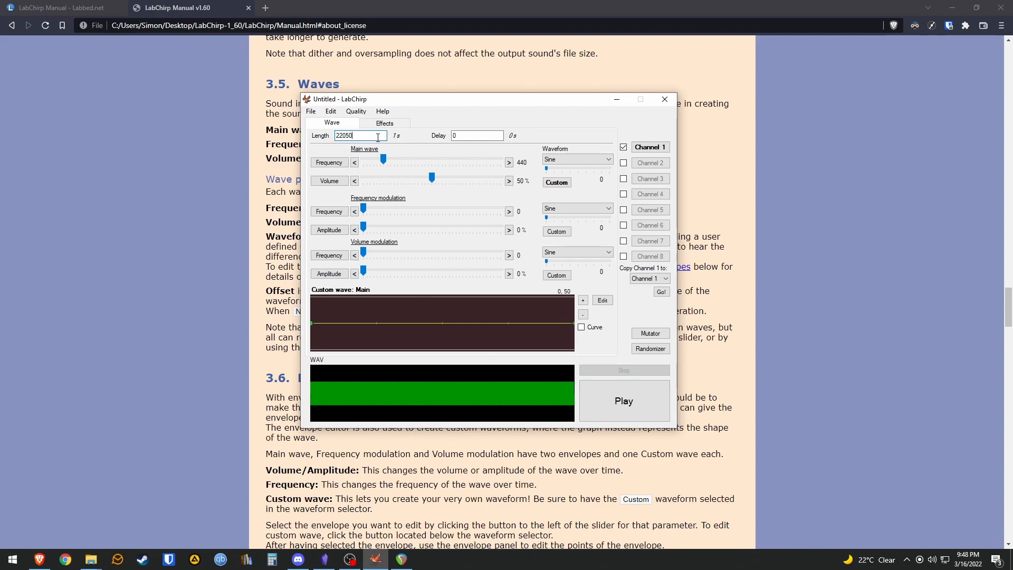
{"action": "left_click", "coordinate": [522, 163]}
{"action": "double_click", "coordinate": [522, 163]}
{"action": "left_click", "coordinate": [633, 415]}
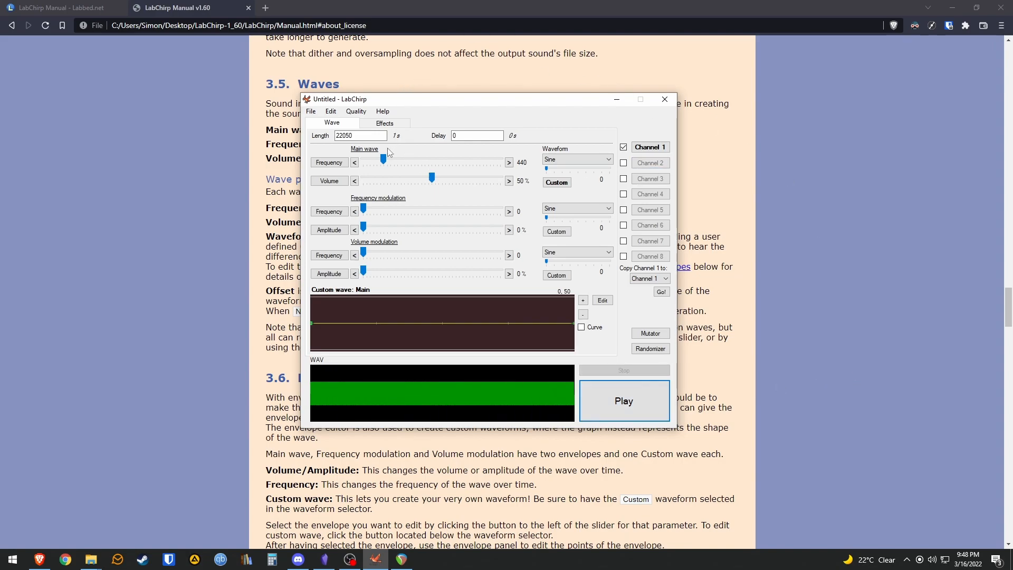
Check the sound length setting and the output quality options, keeping 16-bit 44100 Hz selected
{"action": "left_click", "coordinate": [353, 136]}
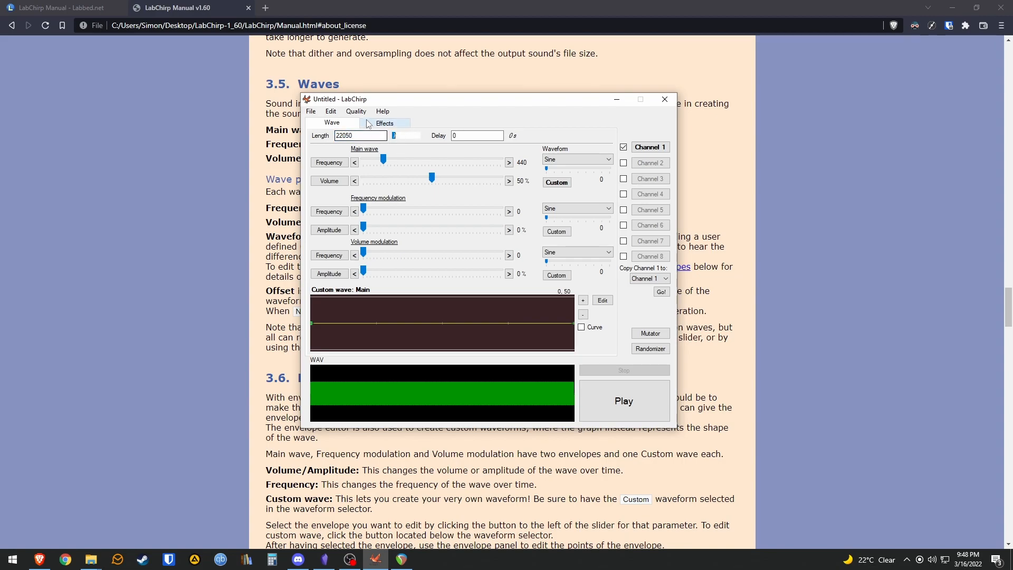
{"action": "left_click", "coordinate": [356, 112]}
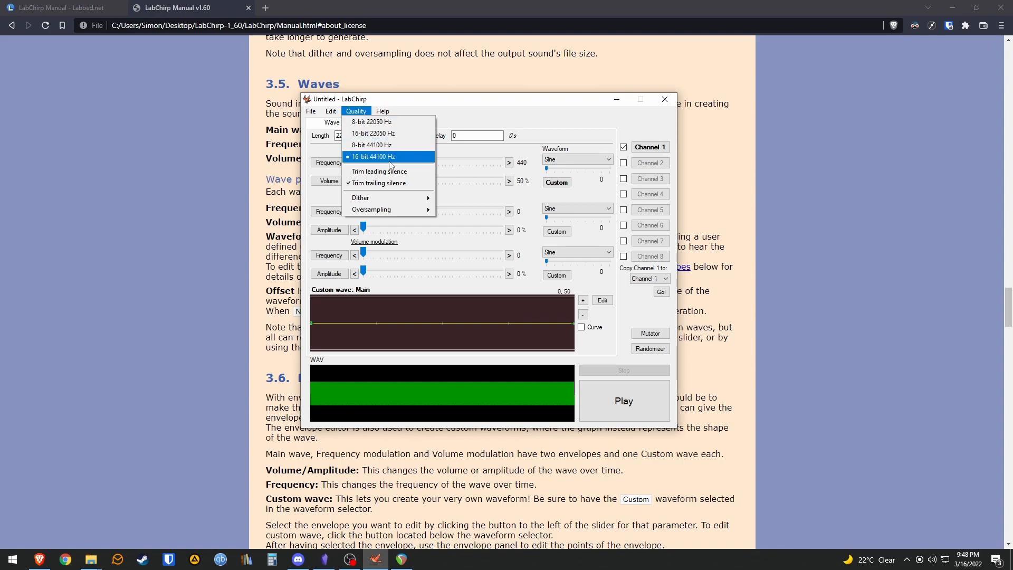
{"action": "left_click", "coordinate": [358, 113]}
{"action": "left_click", "coordinate": [357, 113]}
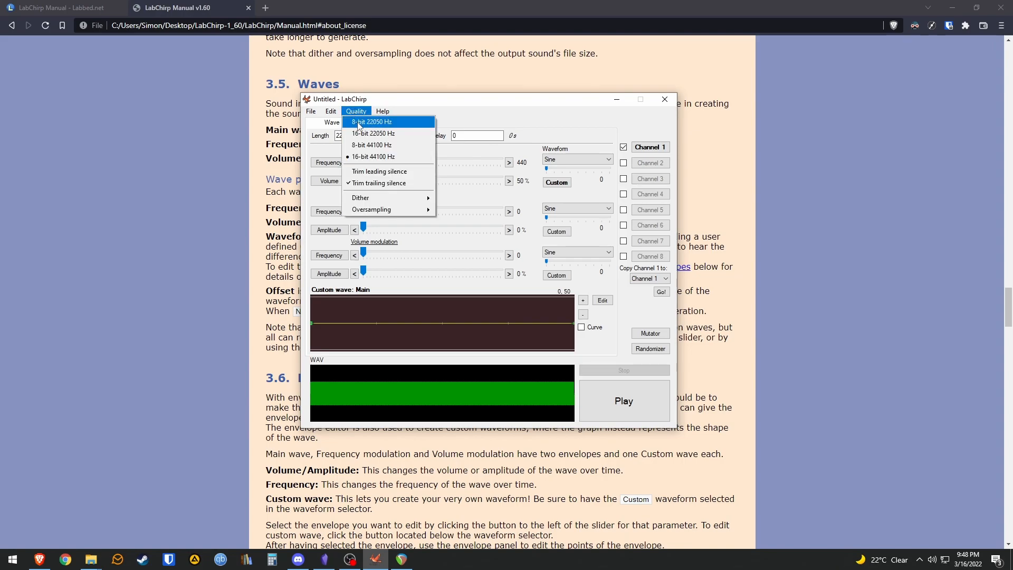
{"action": "left_click", "coordinate": [396, 157]}
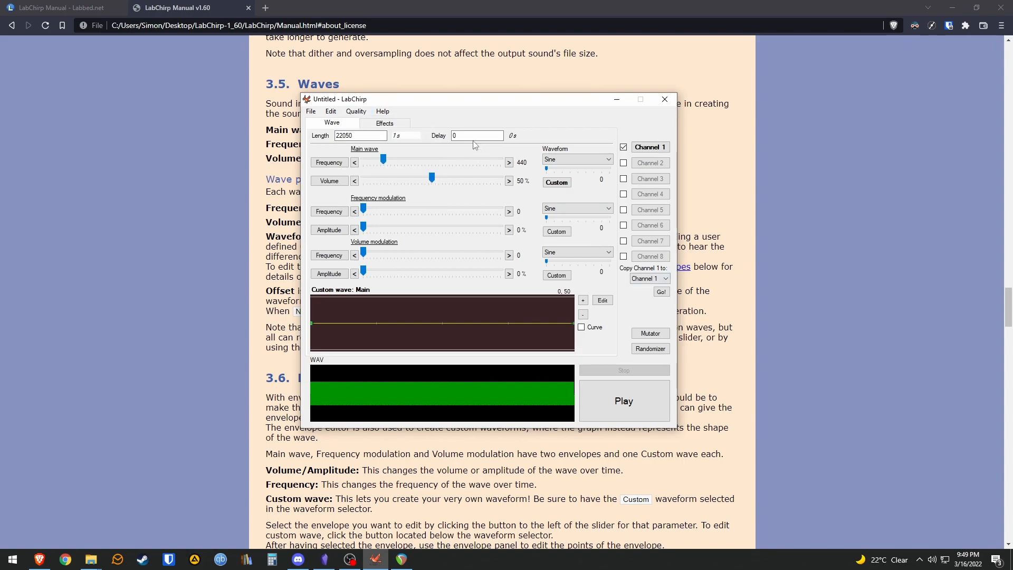
Adjust the main wave to about 580.77 Hz frequency and 42.69 % volume, playing the sound after each change
{"action": "left_click_drag", "start_coordinate": [386, 163], "coordinate": [371, 163]}
{"action": "left_click", "coordinate": [623, 404]}
{"action": "left_click_drag", "start_coordinate": [368, 167], "coordinate": [402, 165]}
{"action": "left_click", "coordinate": [662, 414]}
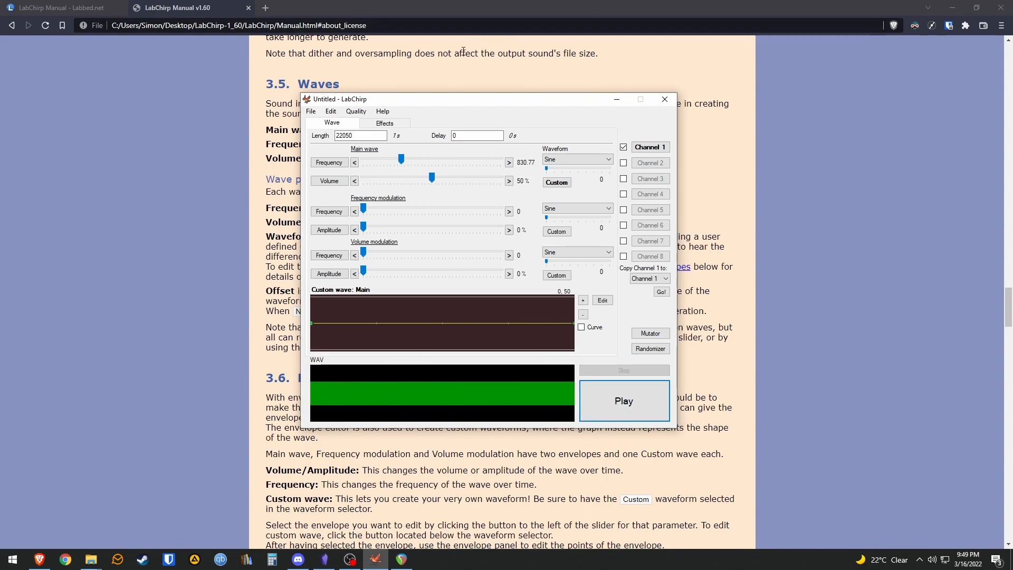
{"action": "left_click_drag", "start_coordinate": [402, 160], "coordinate": [423, 179]}
{"action": "left_click", "coordinate": [640, 403]}
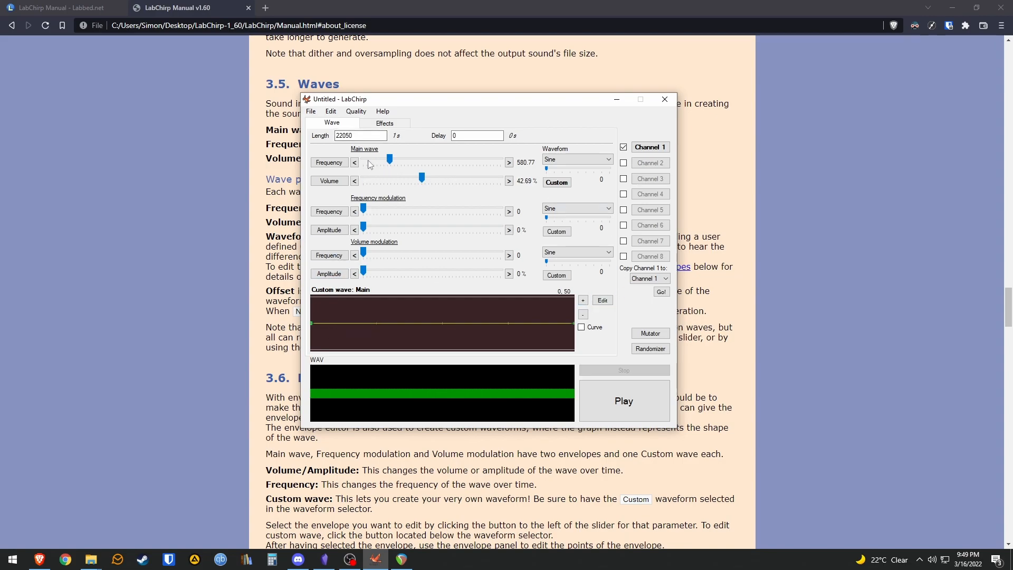
Shape the main frequency envelope with an early peak, a dip at about 183, 14 and a second peak at about 357, 81, and play it
{"action": "left_click", "coordinate": [332, 164]}
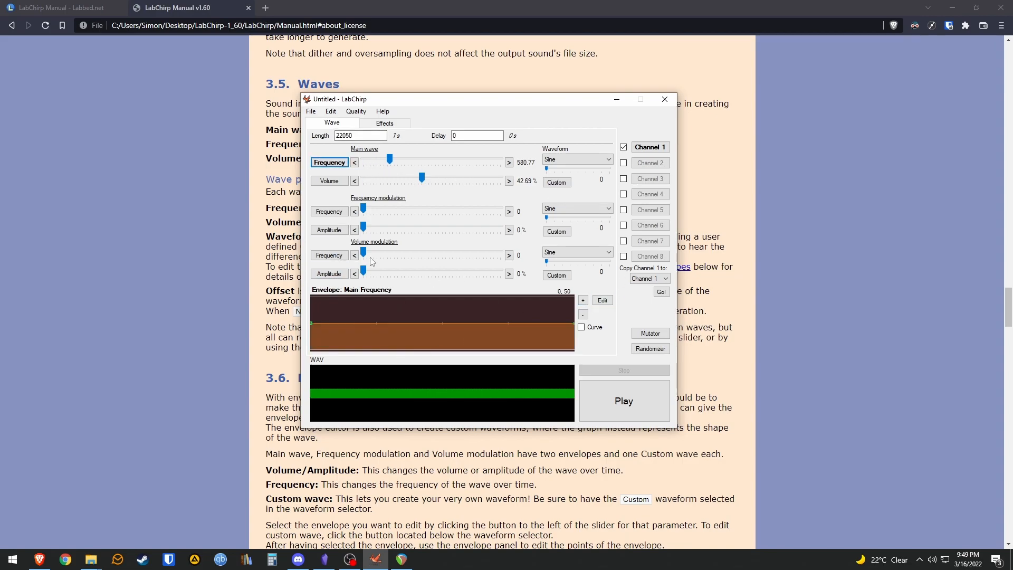
{"action": "left_click", "coordinate": [324, 183]}
{"action": "left_click", "coordinate": [328, 163]}
{"action": "left_click", "coordinate": [329, 181]}
{"action": "left_click", "coordinate": [329, 163]}
{"action": "left_click_drag", "start_coordinate": [350, 323], "coordinate": [408, 346]}
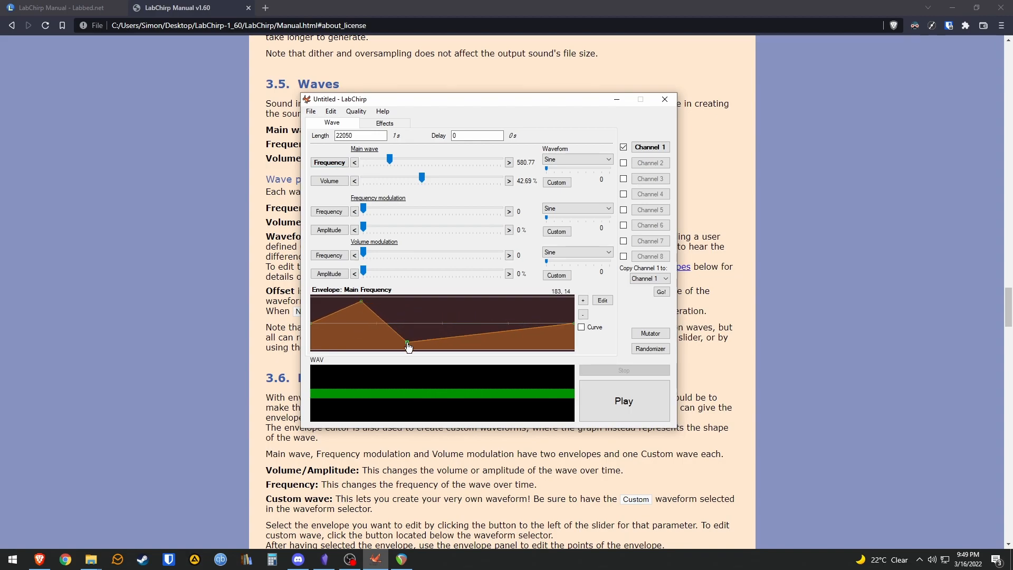
{"action": "left_click_drag", "start_coordinate": [492, 340], "coordinate": [499, 306]}
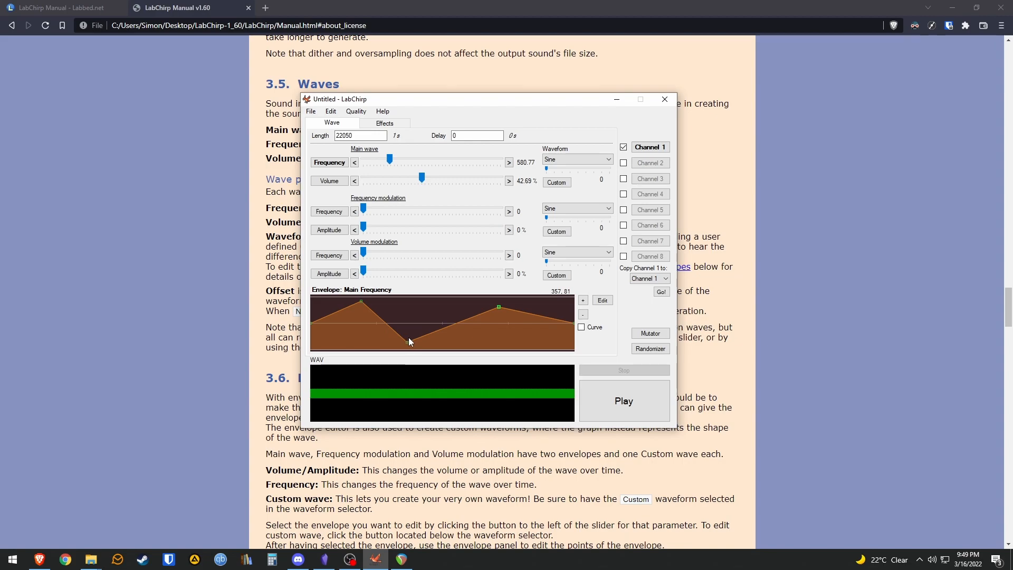
{"action": "left_click", "coordinate": [616, 410]}
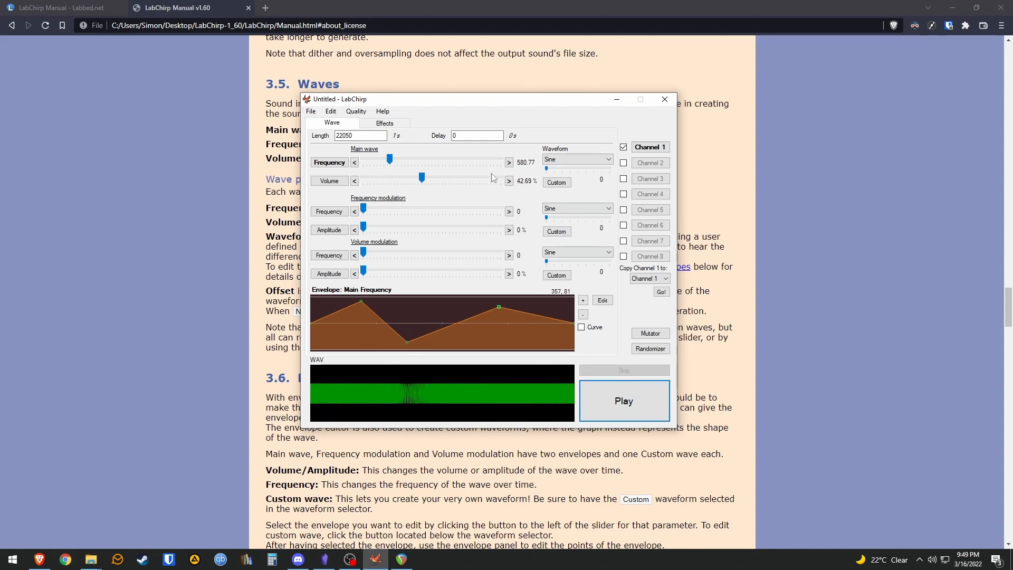
Set the sound length to 50000 and play the longer sound
{"action": "left_click", "coordinate": [370, 137]}
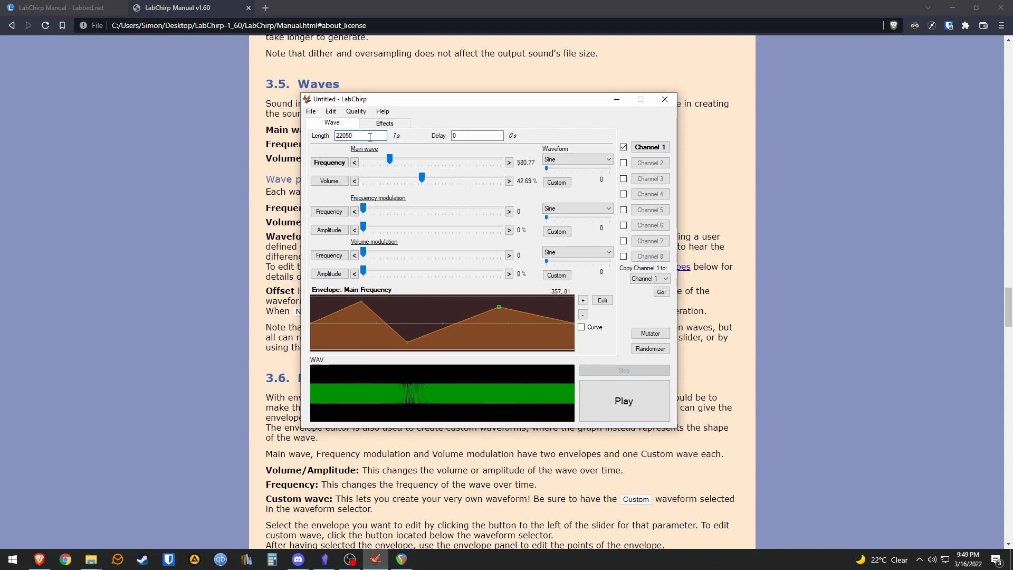
{"action": "key", "text": "BackSpace"}
{"action": "key", "text": "BackSpace"}
{"action": "key", "text": "BackSpace"}
{"action": "key", "text": "BackSpace"}
{"action": "key", "text": "BackSpace"}
{"action": "type", "text": "5000"}
{"action": "left_click", "coordinate": [666, 420]}
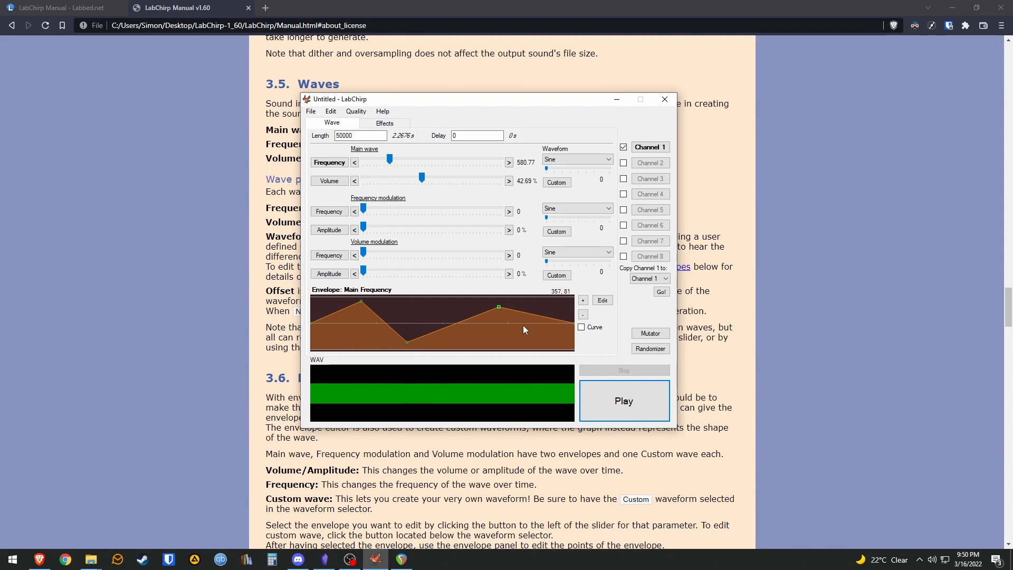
Smooth the main frequency envelope with the Curve option and play the sound
{"action": "left_click", "coordinate": [581, 329]}
{"action": "left_click", "coordinate": [627, 407]}
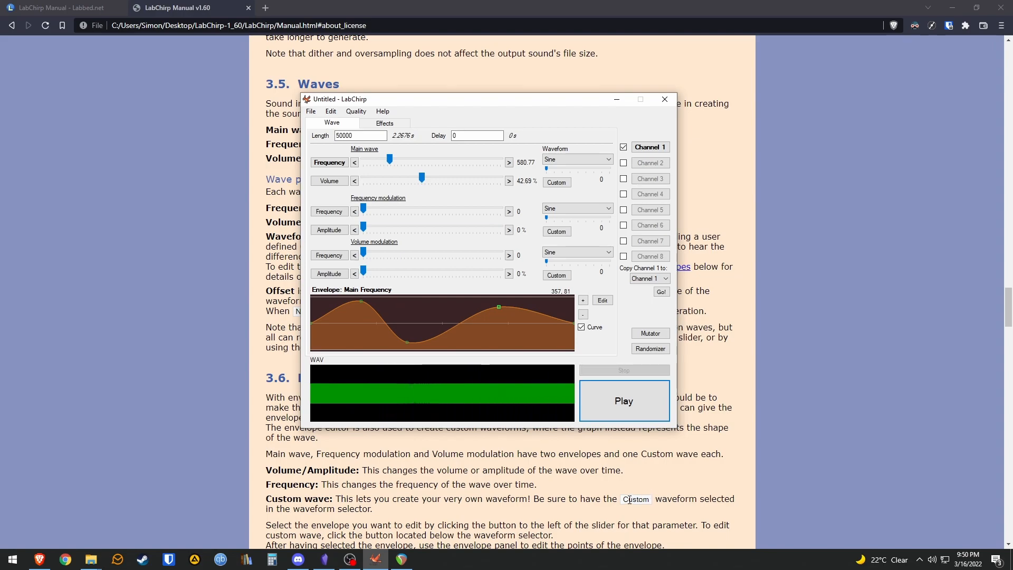
Add a dip at about 234, 19 to the main volume envelope, smooth it with Curve, and play the sound
{"action": "left_click", "coordinate": [330, 181]}
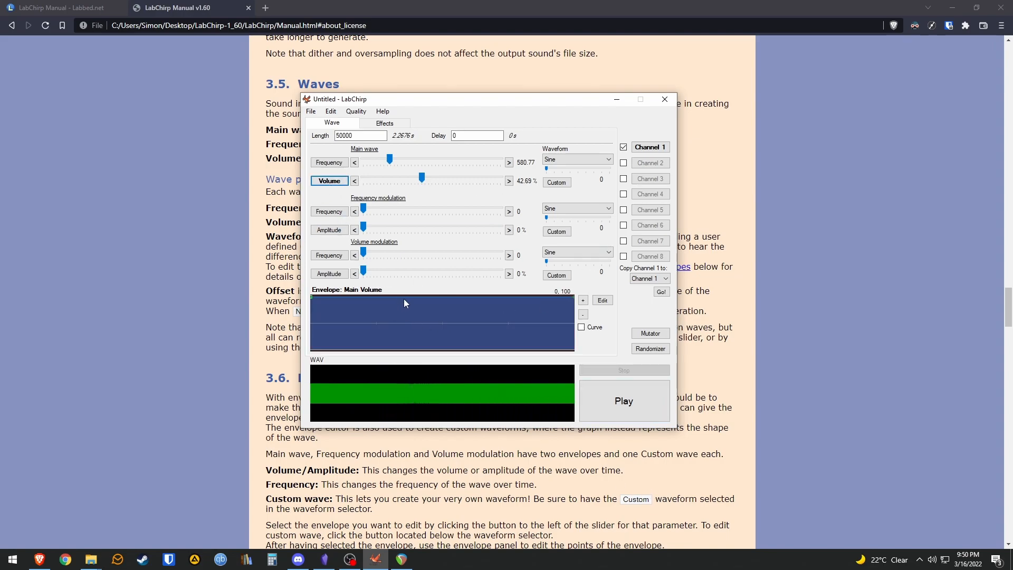
{"action": "left_click_drag", "start_coordinate": [404, 303], "coordinate": [434, 339]}
{"action": "left_click", "coordinate": [581, 327]}
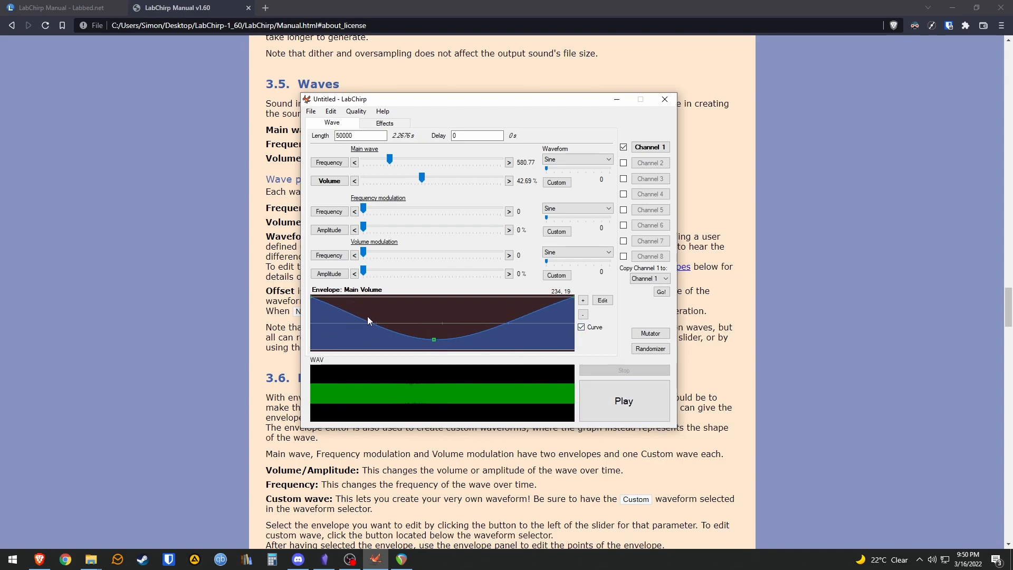
{"action": "left_click", "coordinate": [621, 396]}
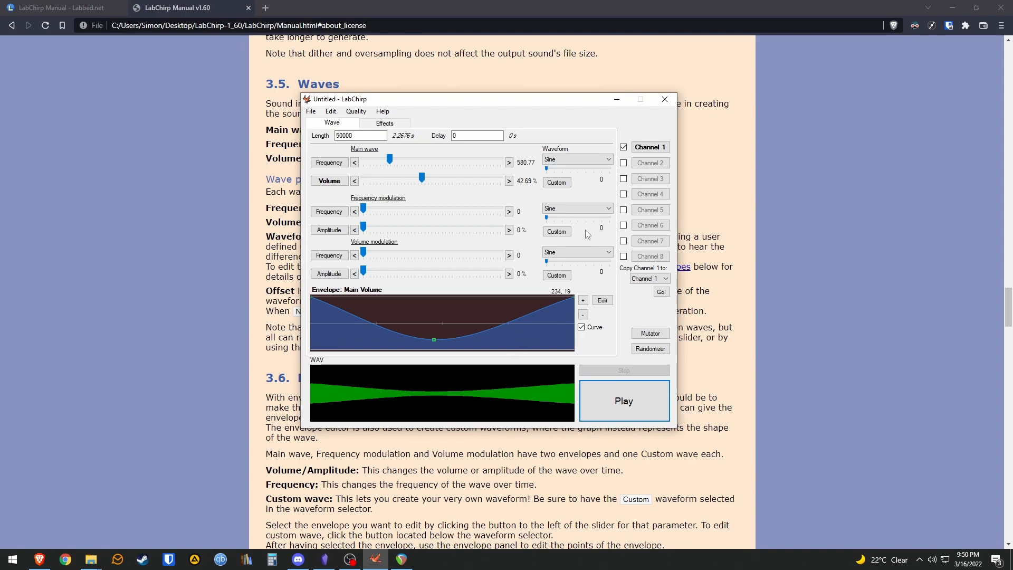
Set frequency modulation to about 326.92 Hz with offset 135 and volume modulation to about 392.31 Hz with offset 90, and play the sound
{"action": "left_click_drag", "start_coordinate": [363, 209], "coordinate": [408, 212]}
{"action": "left_click_drag", "start_coordinate": [363, 255], "coordinate": [417, 253]}
{"action": "left_click_drag", "start_coordinate": [547, 261], "coordinate": [562, 262]}
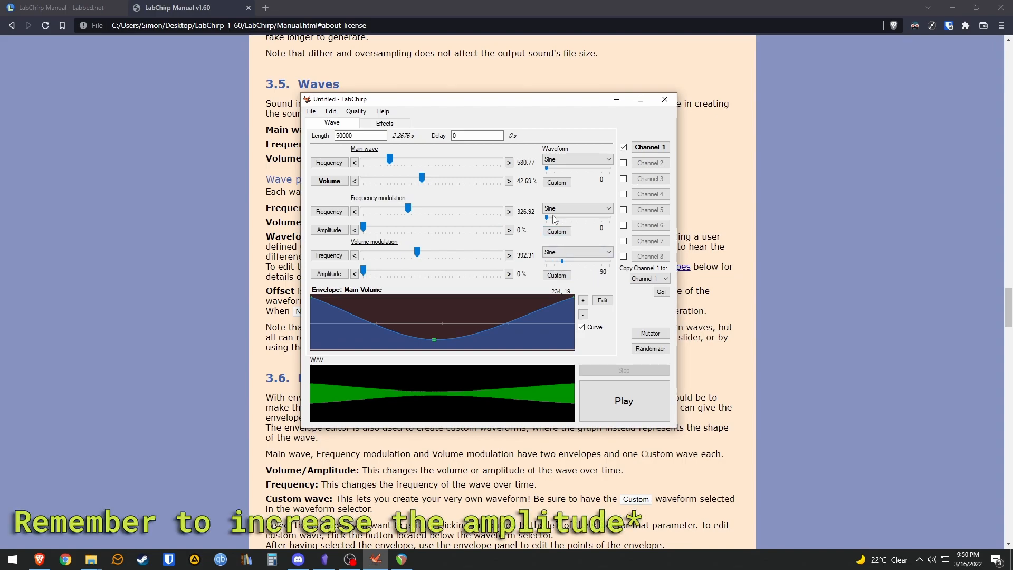
{"action": "left_click", "coordinate": [569, 217]}
{"action": "left_click", "coordinate": [620, 417]}
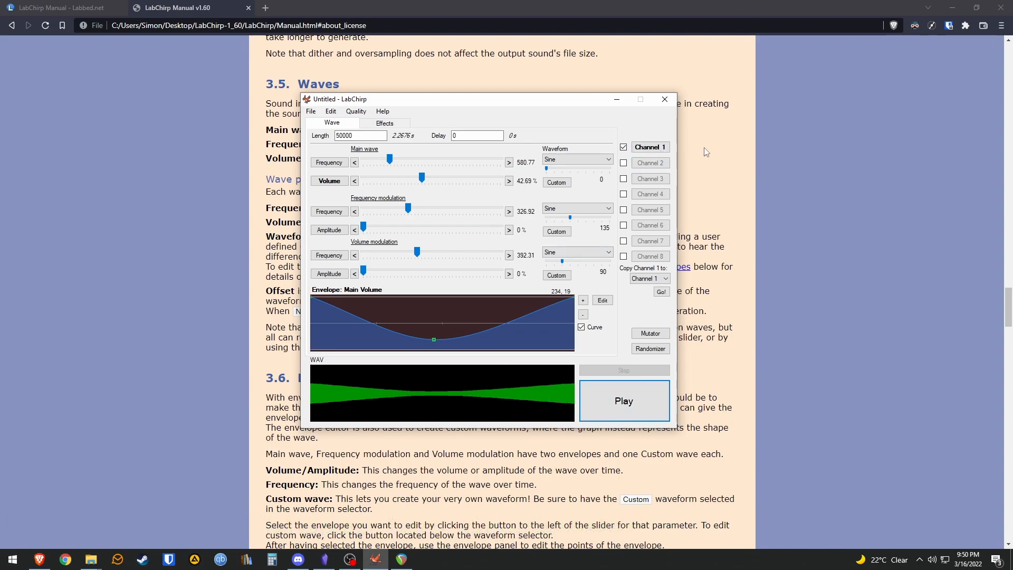
Try the Triangle waveform on Channel 1's main wave and play the sound
{"action": "left_click", "coordinate": [574, 159]}
{"action": "left_click", "coordinate": [574, 159]}
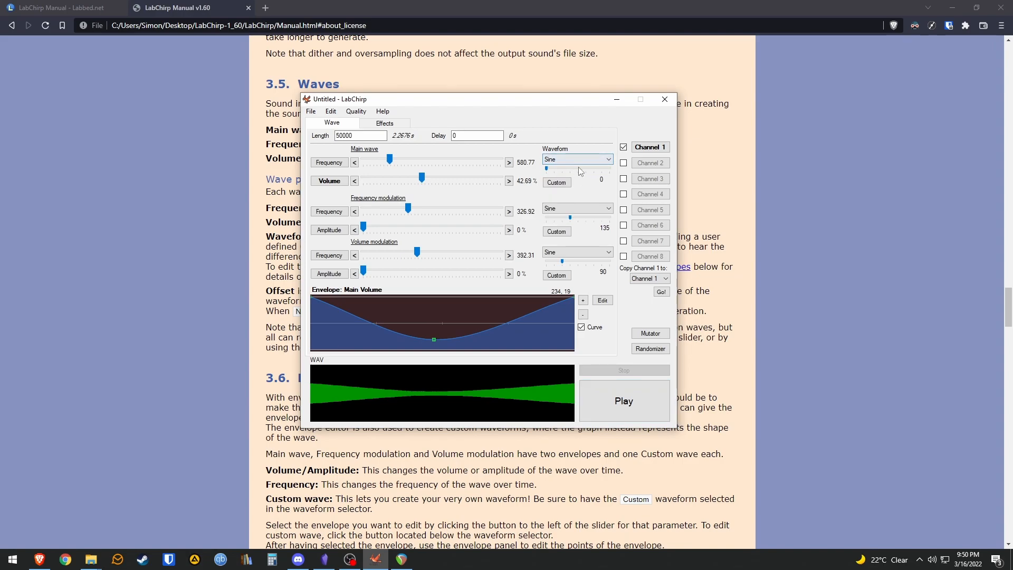
{"action": "left_click", "coordinate": [653, 149]}
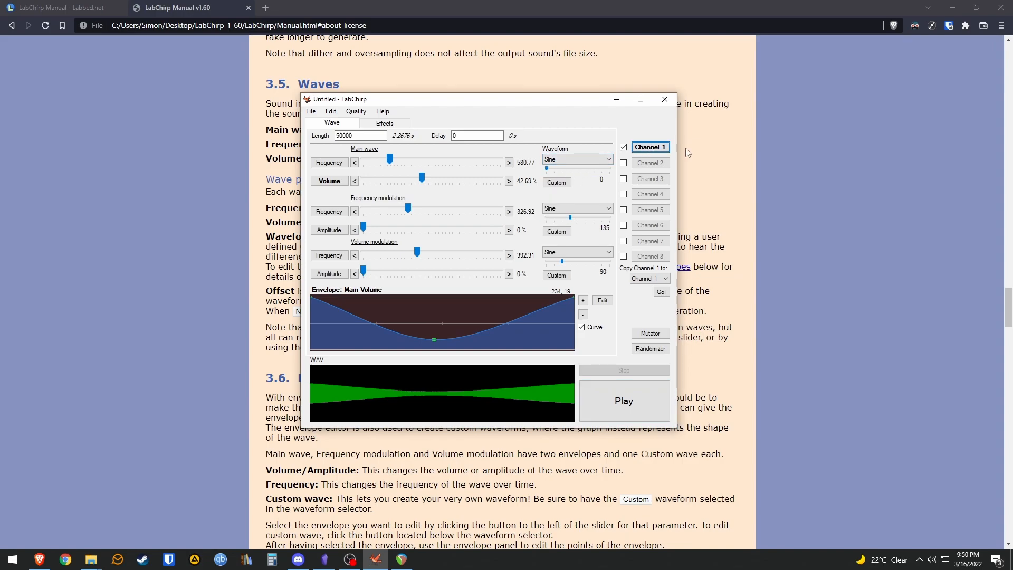
{"action": "left_click", "coordinate": [574, 160]}
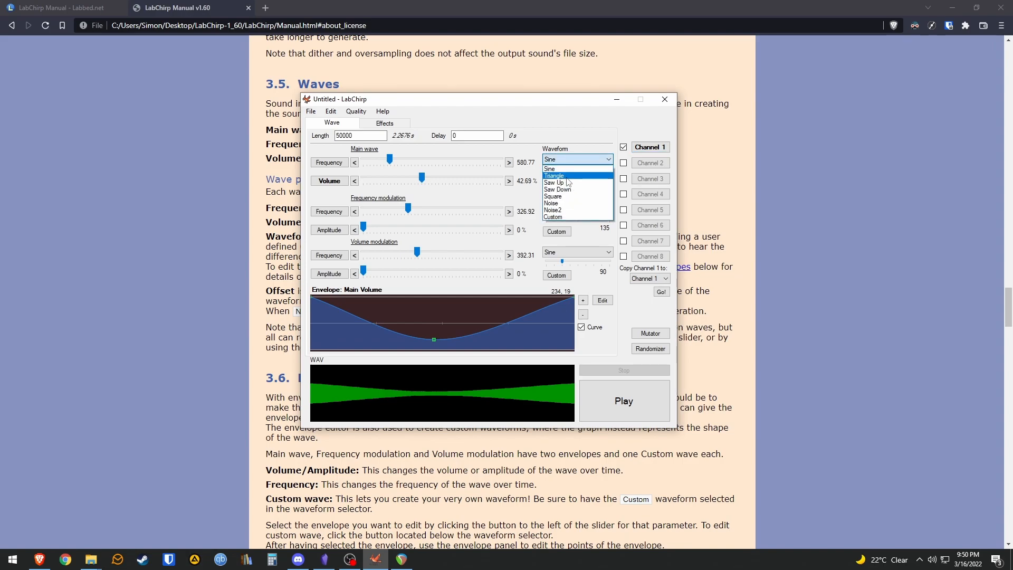
{"action": "left_click", "coordinate": [568, 177]}
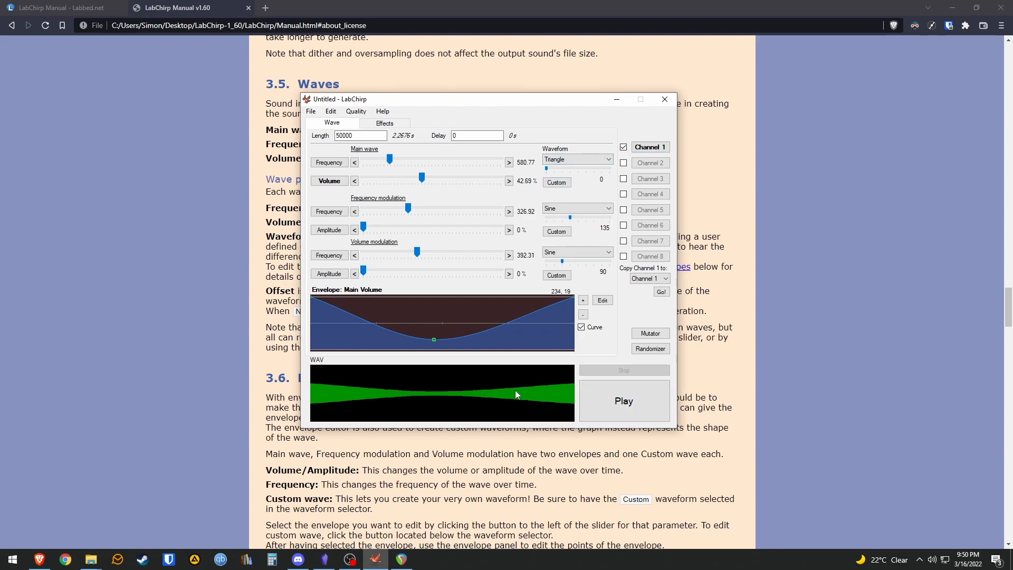
{"action": "left_click", "coordinate": [617, 400]}
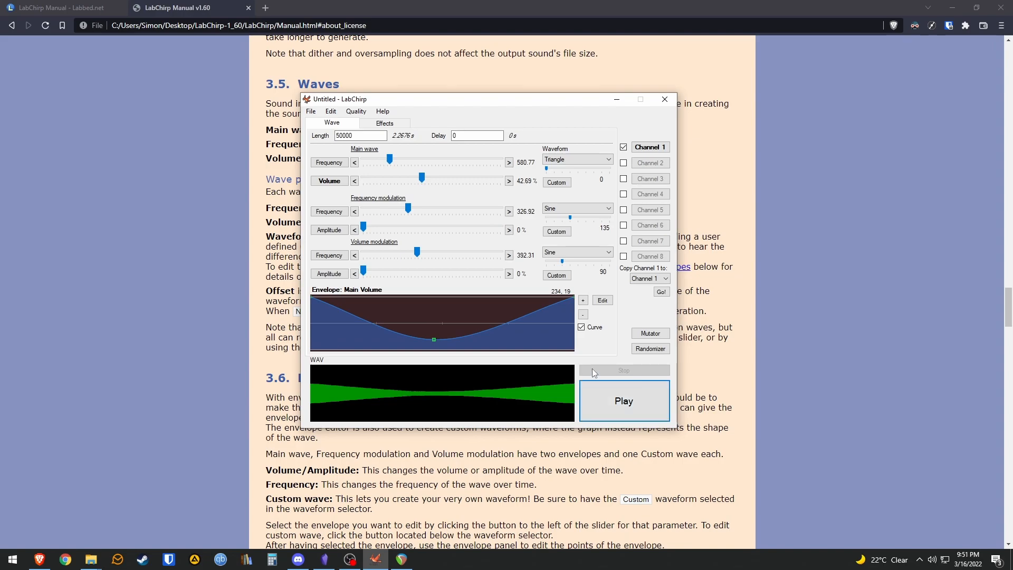
Try the Saw Up waveform on the main wave, play the sound, and return the waveform to Sine
{"action": "left_click", "coordinate": [581, 159]}
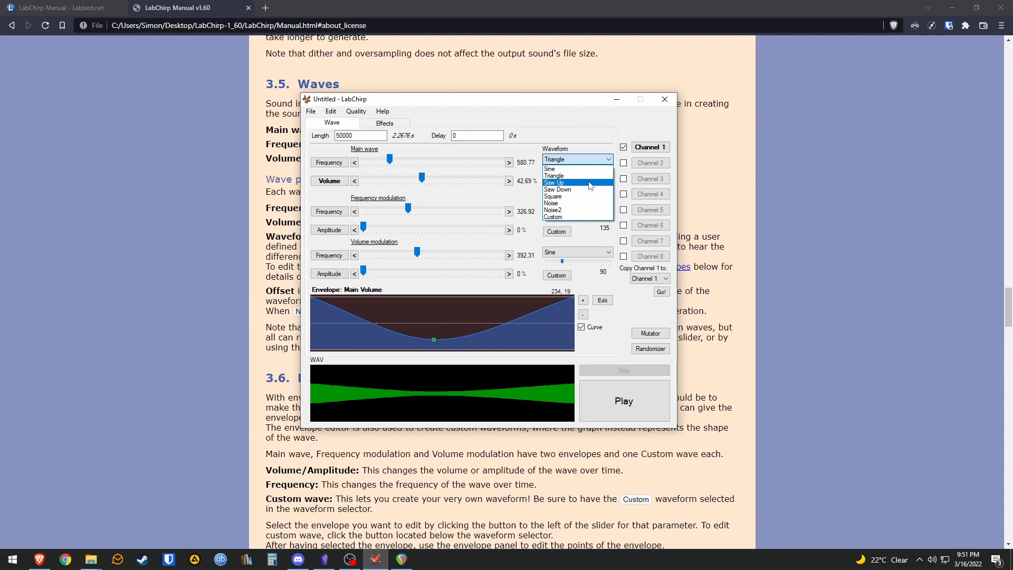
{"action": "left_click", "coordinate": [590, 182]}
{"action": "left_click", "coordinate": [603, 408]}
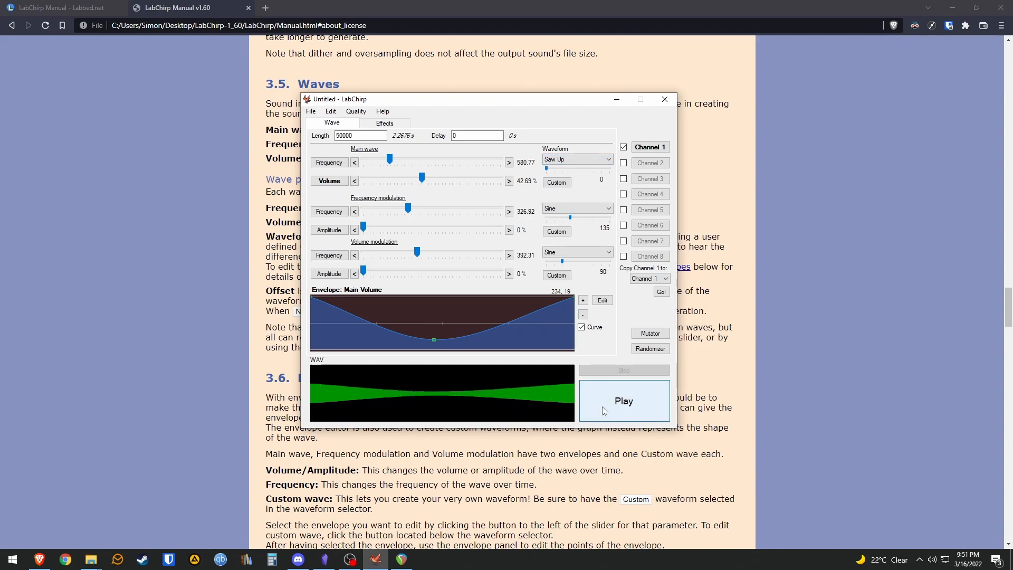
{"action": "left_click", "coordinate": [581, 163]}
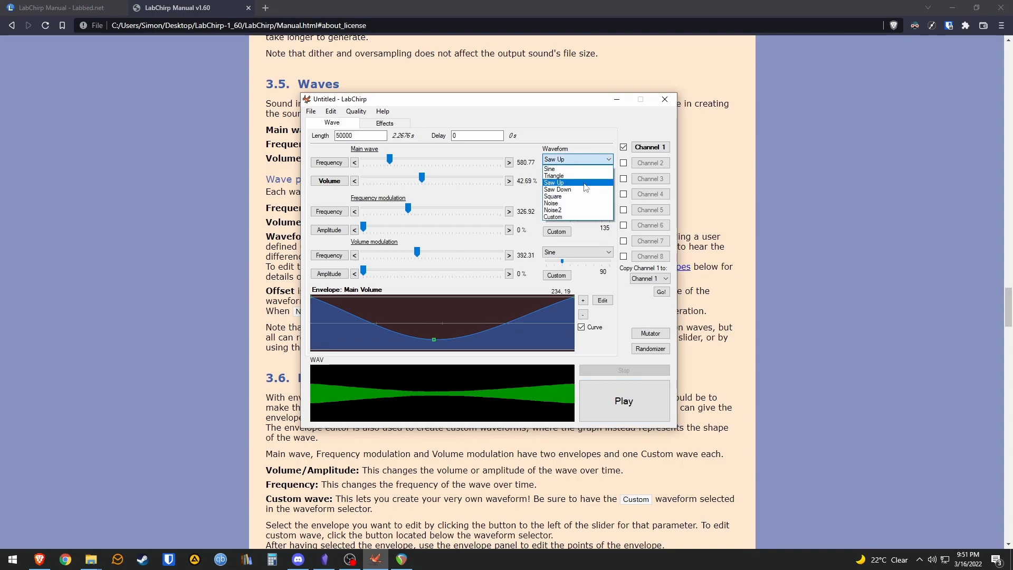
{"action": "left_click", "coordinate": [570, 168]}
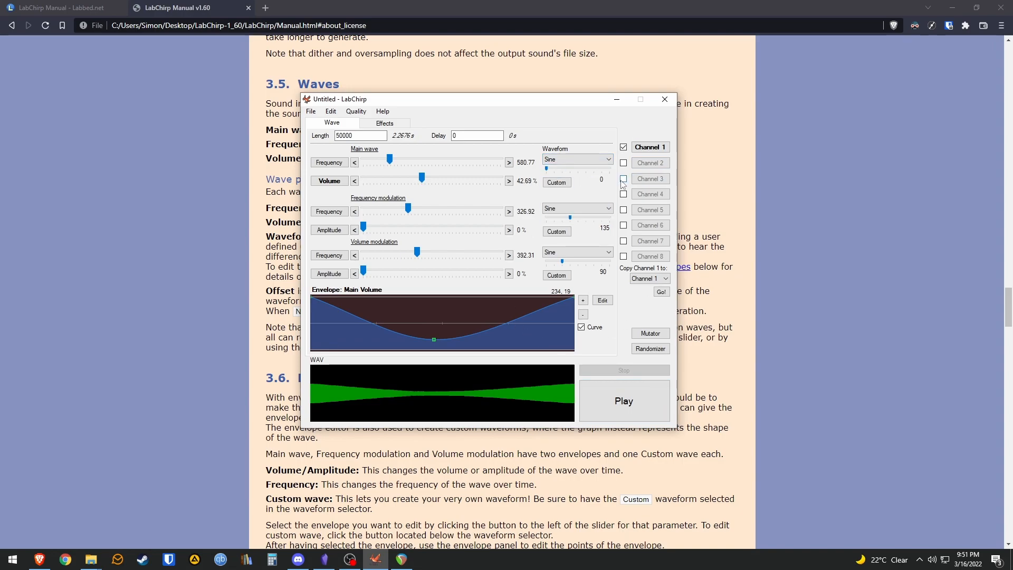
Enable Channel 2 briefly, set Channel 1's main waveform to Square, disable Channel 2 again, and play the sound
{"action": "left_click", "coordinate": [624, 164]}
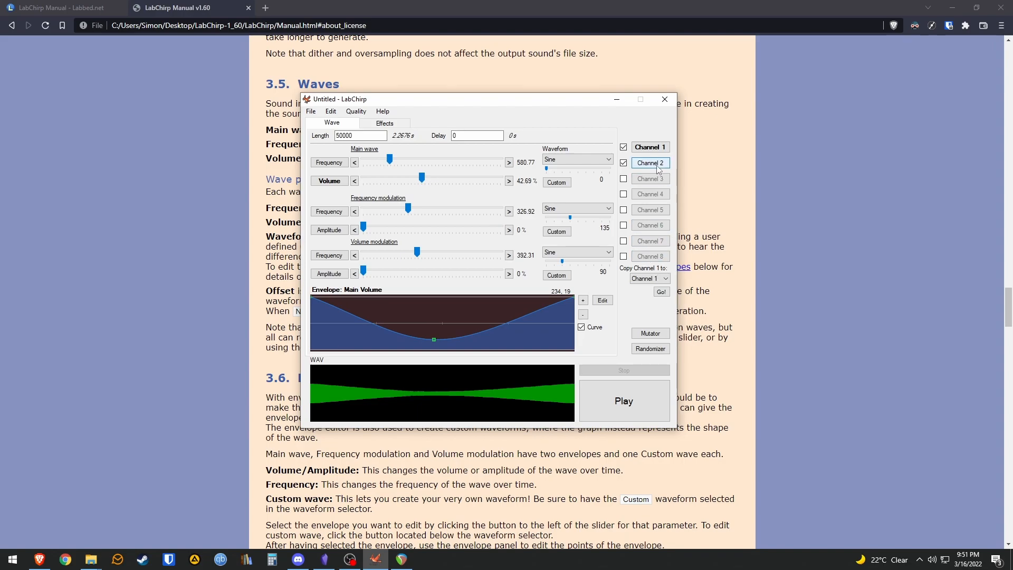
{"action": "left_click", "coordinate": [650, 162]}
{"action": "left_click", "coordinate": [572, 161]}
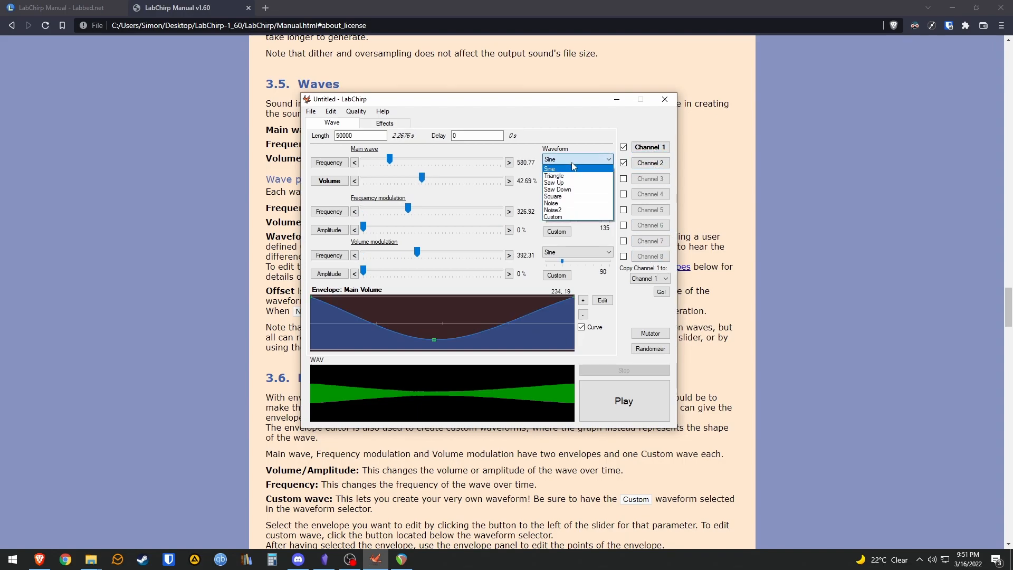
{"action": "left_click", "coordinate": [572, 196]}
{"action": "left_click", "coordinate": [623, 163]}
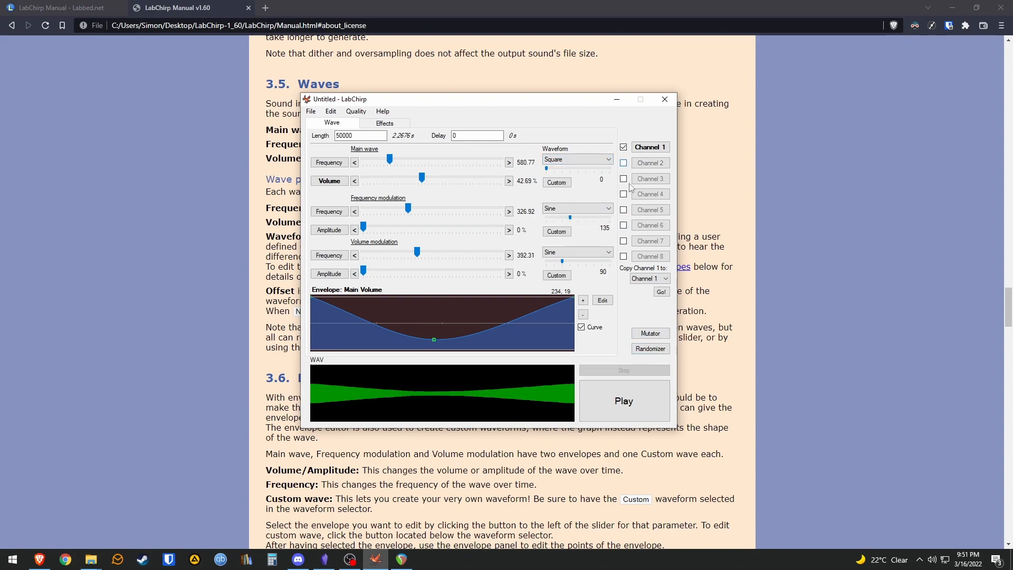
{"action": "left_click", "coordinate": [652, 404]}
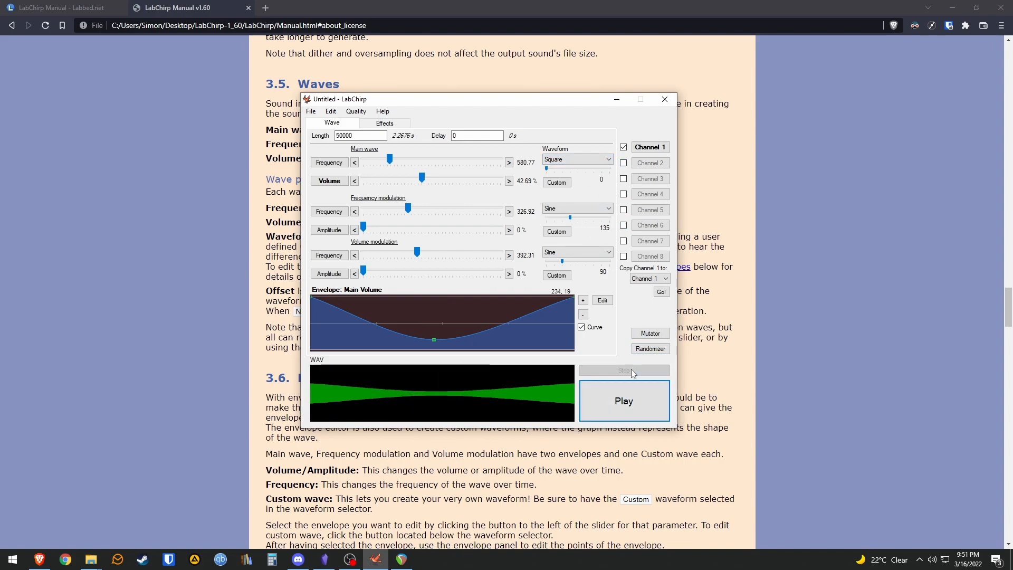
Enable and select Channel 2, keep its Sine waveform, and play it together with Channel 1
{"action": "left_click", "coordinate": [623, 163]}
{"action": "left_click", "coordinate": [650, 163]}
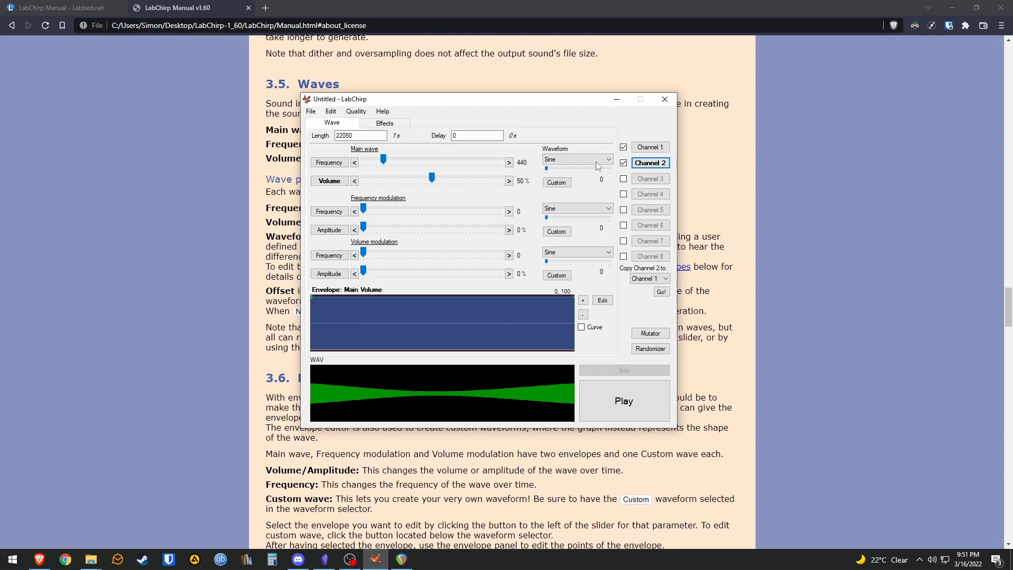
{"action": "left_click", "coordinate": [596, 160]}
{"action": "left_click", "coordinate": [595, 162]}
{"action": "left_click", "coordinate": [615, 406]}
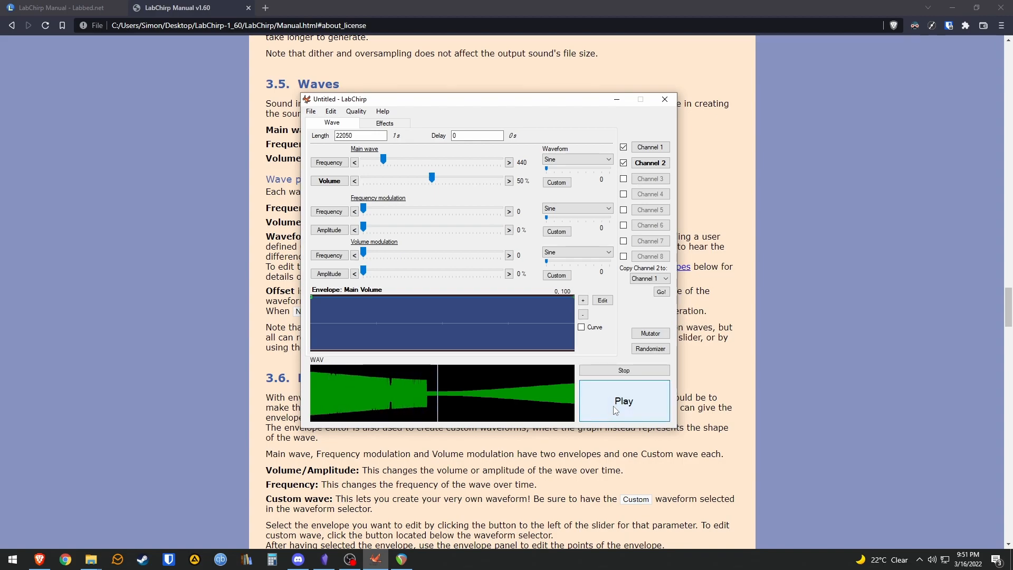
Set Channel 2's length to 50000 to match Channel 1, and lower its main volume to about 25.38 %
{"action": "left_click", "coordinate": [649, 148]}
{"action": "left_click", "coordinate": [650, 164]}
{"action": "left_click", "coordinate": [650, 148]}
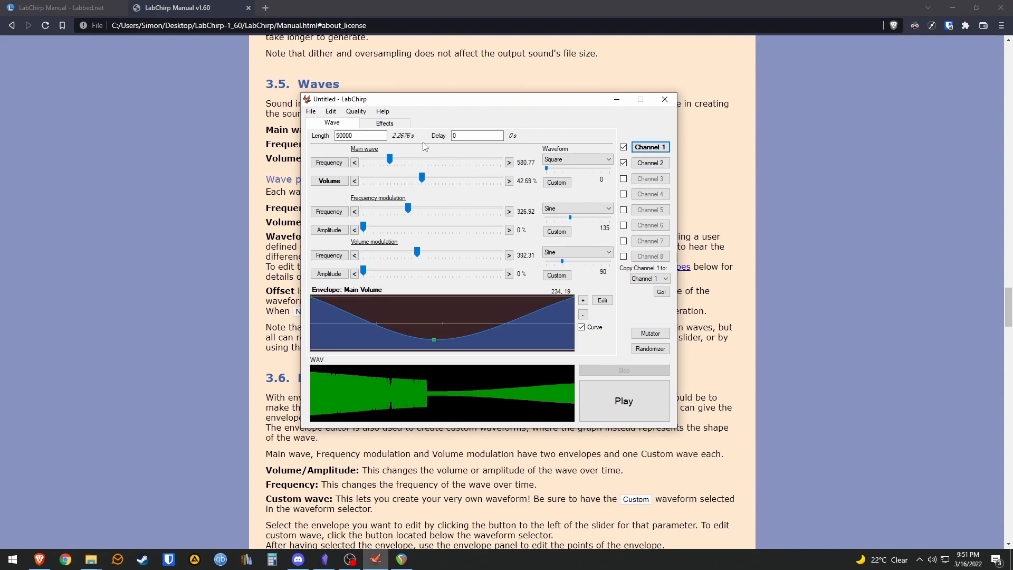
{"action": "left_click", "coordinate": [650, 163]}
{"action": "left_click", "coordinate": [649, 148]}
{"action": "double_click", "coordinate": [359, 136]}
{"action": "left_click", "coordinate": [650, 163]}
{"action": "left_click", "coordinate": [374, 136]}
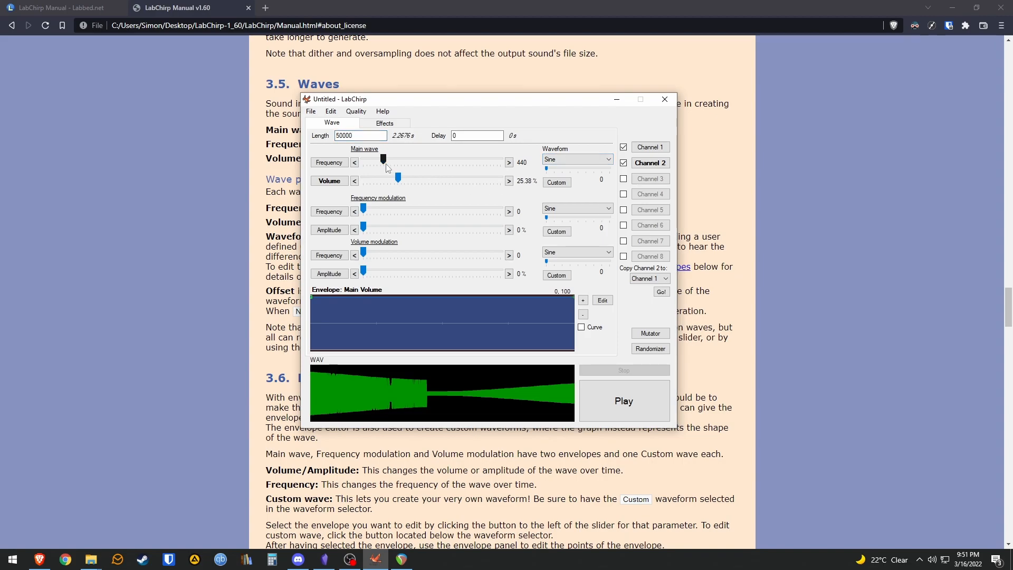
Lower Channel 2's main frequency to about 207.69 and slope its volume envelope down to 0 at the end
{"action": "left_click_drag", "start_coordinate": [374, 161], "coordinate": [372, 162]}
{"action": "left_click_drag", "start_coordinate": [574, 300], "coordinate": [574, 351]}
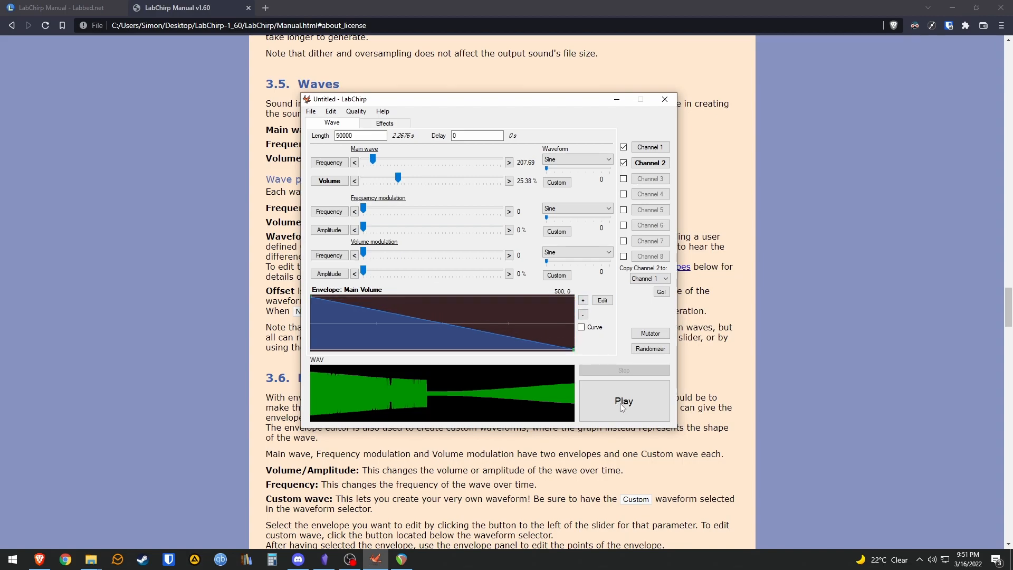
Shape Channel 2's main frequency envelope with a peak, a dip and a second peak, smooth it with Curve, and play the sound
{"action": "left_click", "coordinate": [329, 162]}
{"action": "left_click_drag", "start_coordinate": [351, 320], "coordinate": [358, 297]}
{"action": "left_click_drag", "start_coordinate": [439, 310], "coordinate": [435, 337]}
{"action": "left_click_drag", "start_coordinate": [503, 328], "coordinate": [500, 305]}
{"action": "left_click", "coordinate": [581, 328]}
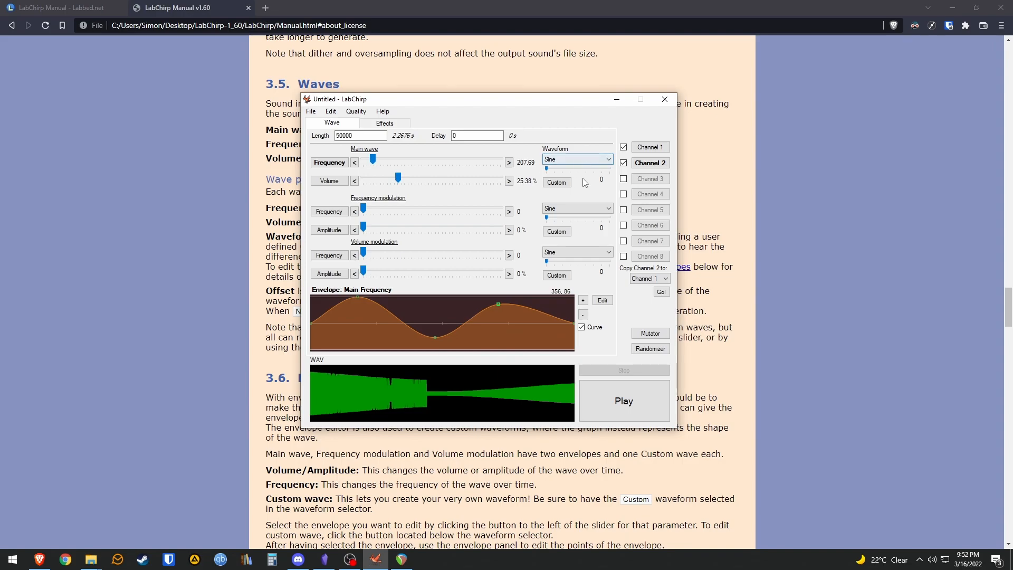
{"action": "left_click", "coordinate": [567, 160]}
{"action": "left_click", "coordinate": [566, 160]}
{"action": "left_click", "coordinate": [624, 401]}
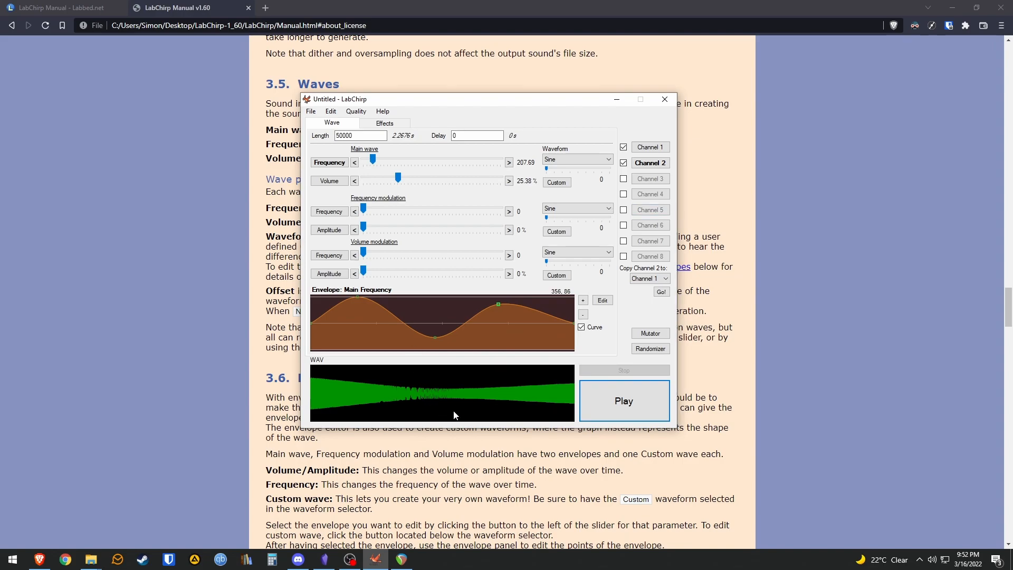
Enable Channel 3 with the Noise waveform, main volume about 8.85 % and frequency about 357.69, and play the sound
{"action": "left_click", "coordinate": [624, 179]}
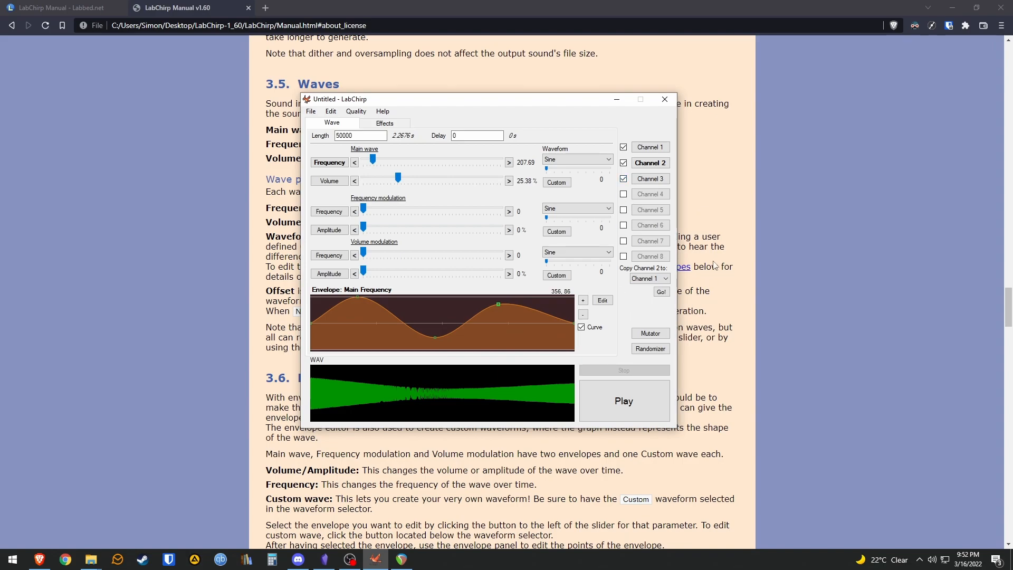
{"action": "left_click", "coordinate": [659, 179]}
{"action": "left_click", "coordinate": [578, 159]}
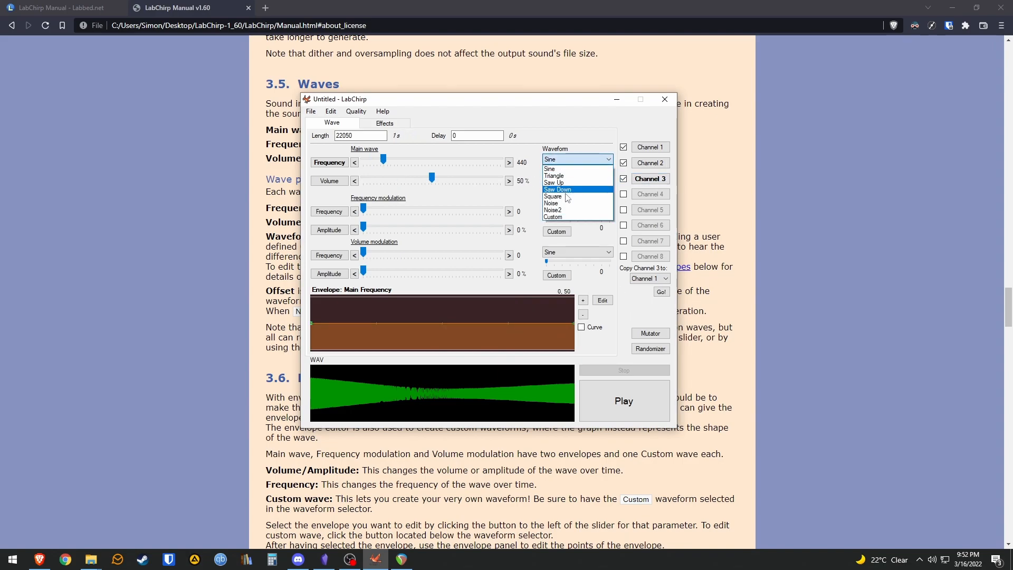
{"action": "left_click", "coordinate": [568, 203]}
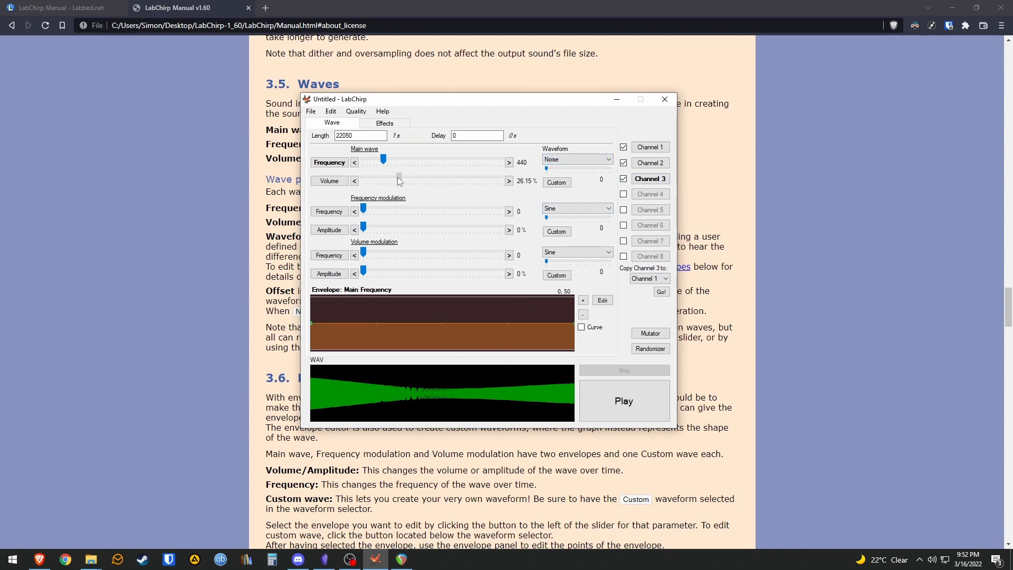
{"action": "left_click_drag", "start_coordinate": [380, 181], "coordinate": [382, 163]}
{"action": "left_click", "coordinate": [628, 399]}
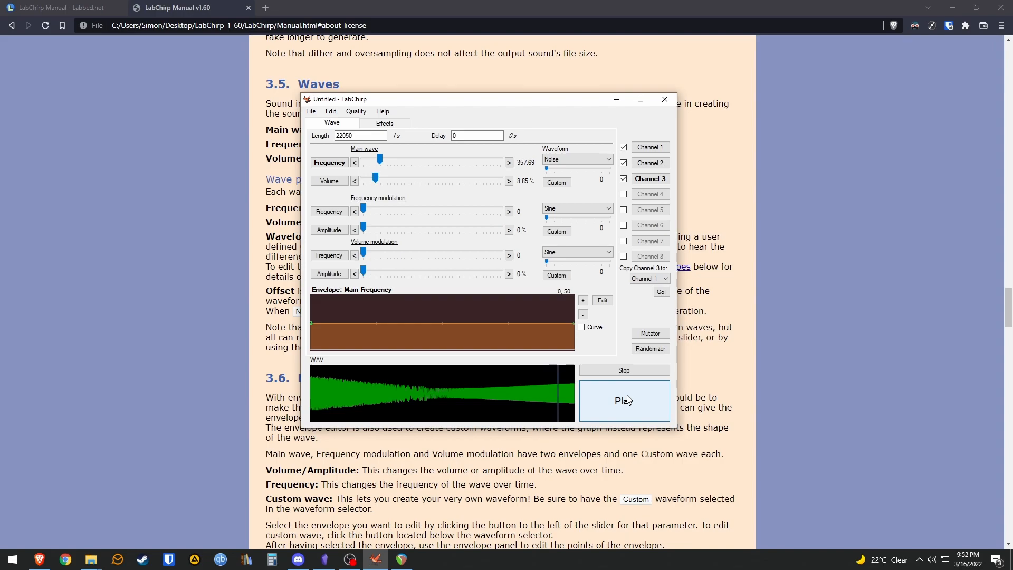
Set Channel 3's delay to 3000, disable Channels 1 and 2, and play Channel 3 alone
{"action": "key", "text": "Tab"}
{"action": "type", "text": "3000"}
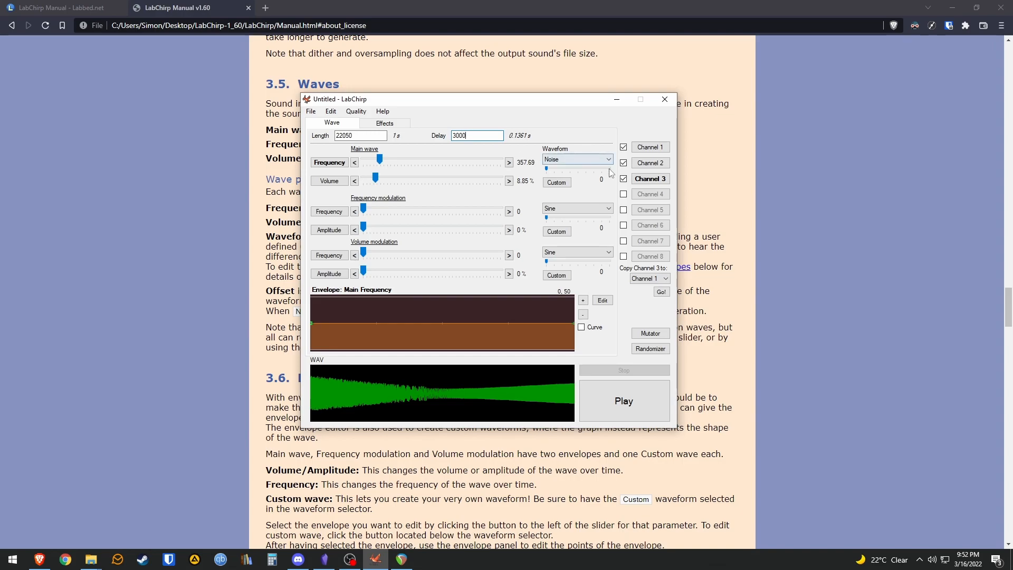
{"action": "left_click", "coordinate": [623, 147]}
{"action": "left_click", "coordinate": [658, 182]}
{"action": "left_click", "coordinate": [623, 400]}
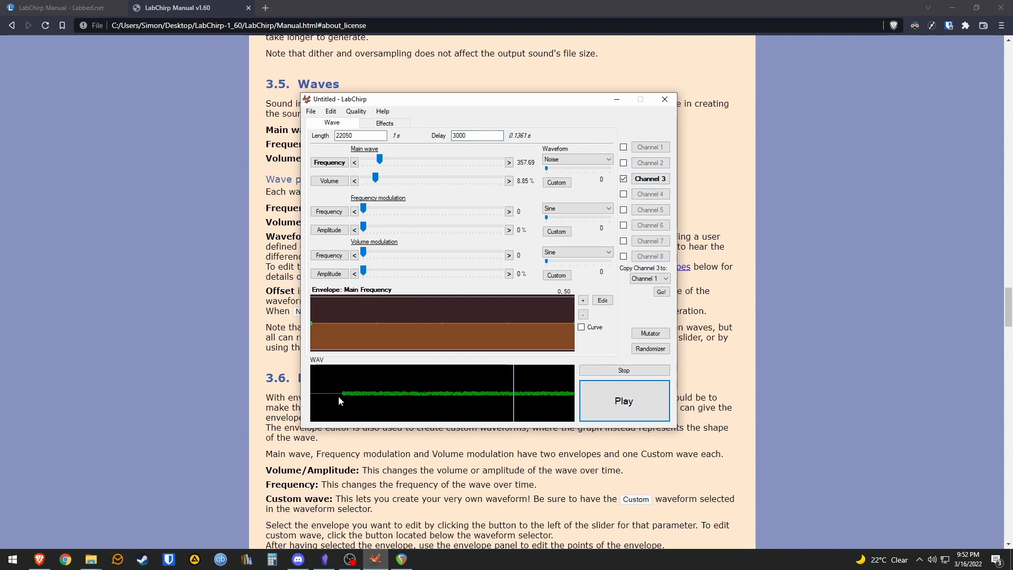
Try a delay of 30000 on Channel 3, play the sound, and return the delay to 3000
{"action": "left_click", "coordinate": [474, 136]}
{"action": "type", "text": "0"}
{"action": "key", "text": "Return"}
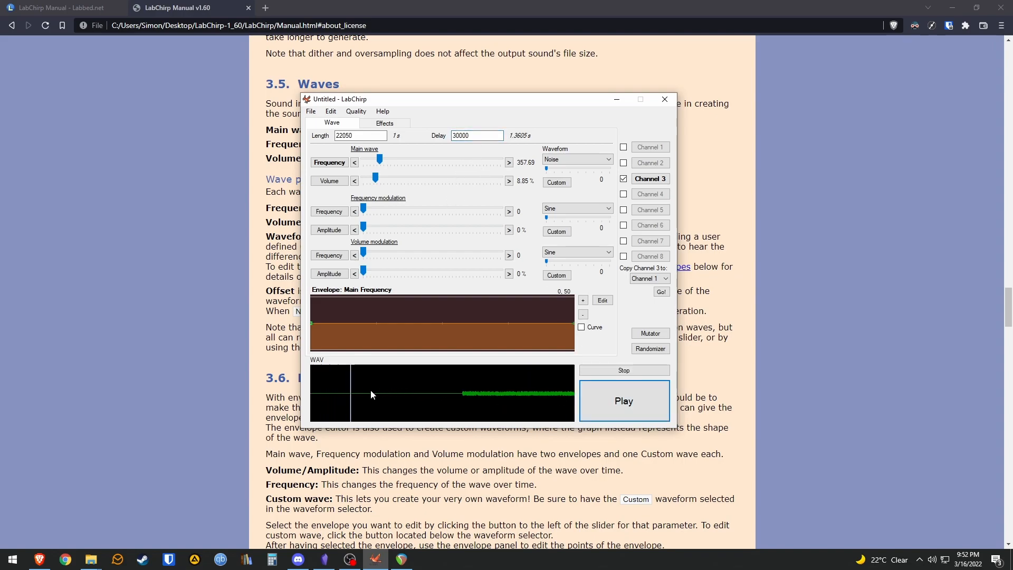
{"action": "left_click", "coordinate": [483, 136]}
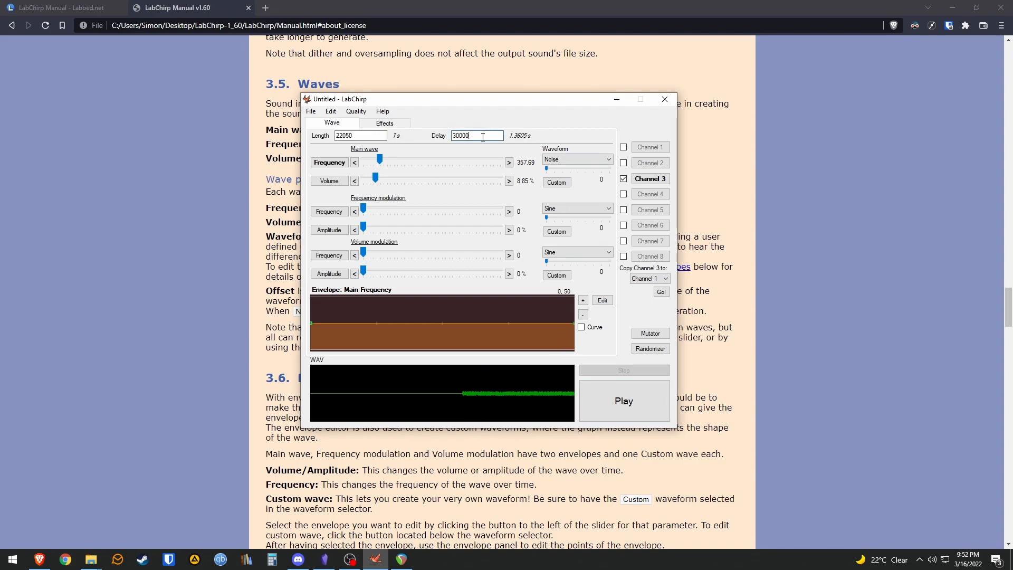
Lower the start of Channel 3's main volume envelope to 0 for a fade-in, and play the sound
{"action": "left_click", "coordinate": [336, 180]}
{"action": "left_click_drag", "start_coordinate": [312, 299], "coordinate": [278, 359]}
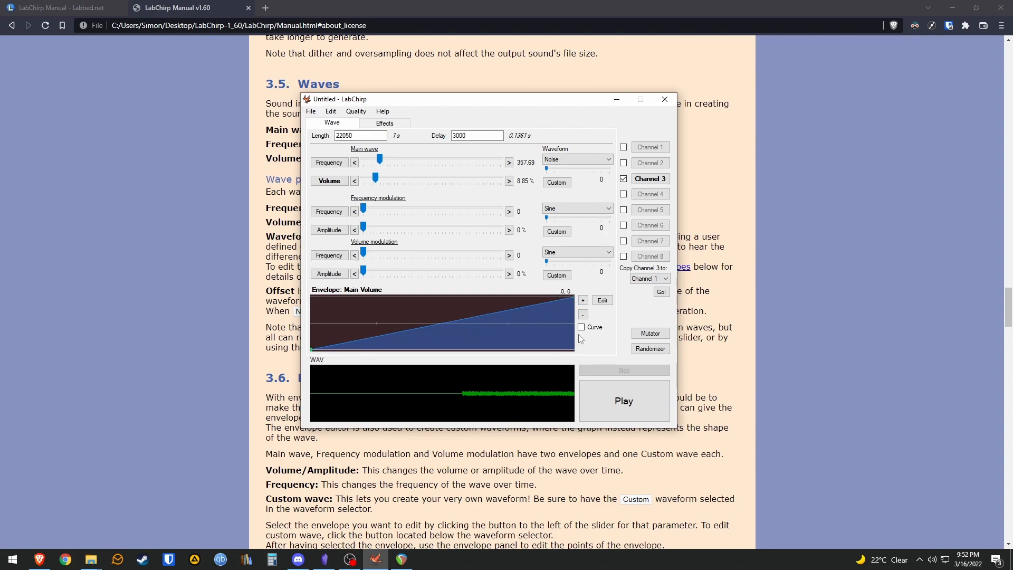
{"action": "left_click", "coordinate": [635, 403]}
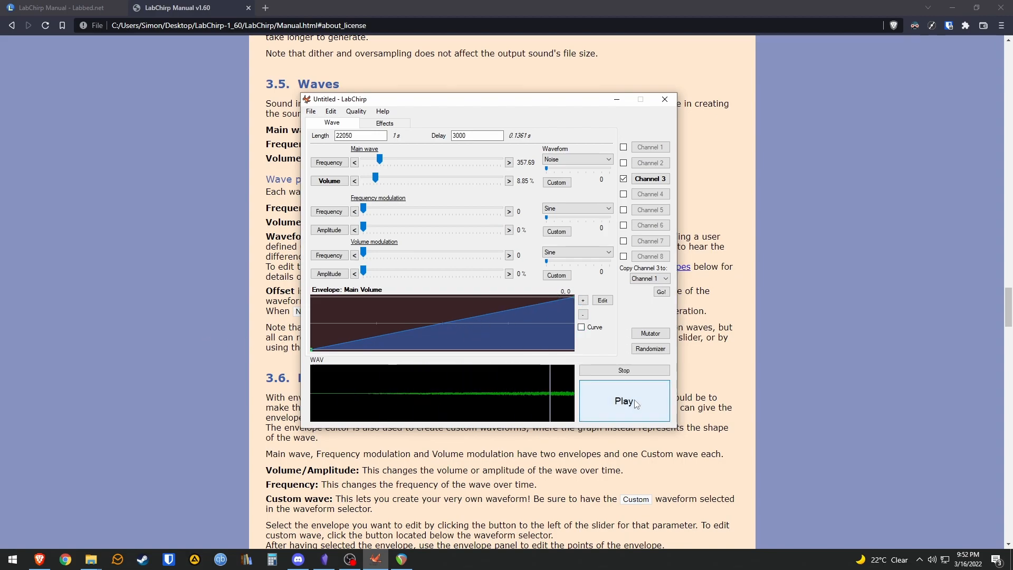
Re-enable Channels 1 and 2, raise Channel 3's main volume to about 36.15 %, and play all three together
{"action": "left_click", "coordinate": [623, 163]}
{"action": "left_click", "coordinate": [624, 148]}
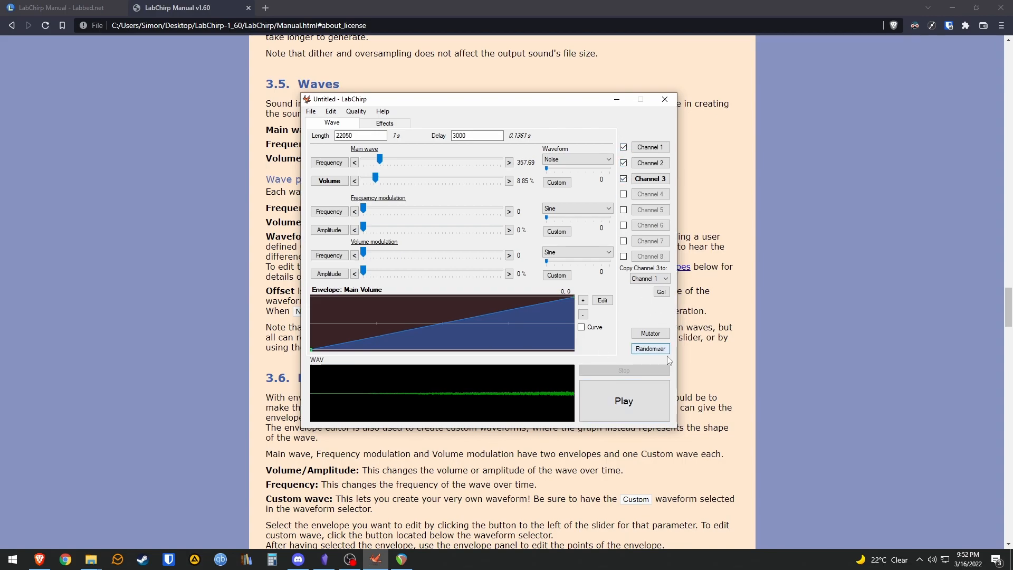
{"action": "left_click", "coordinate": [664, 410]}
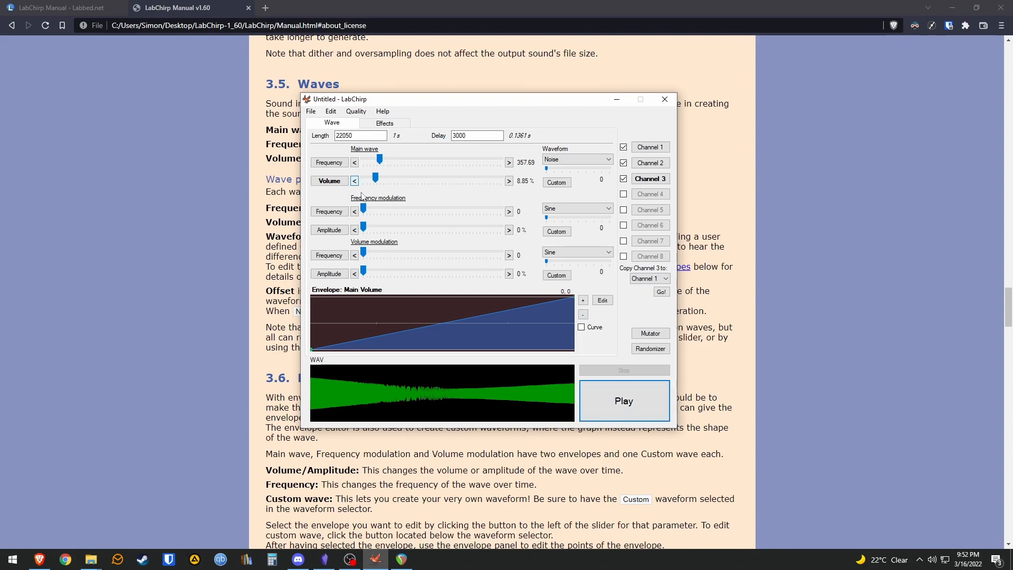
{"action": "left_click_drag", "start_coordinate": [376, 178], "coordinate": [416, 178]}
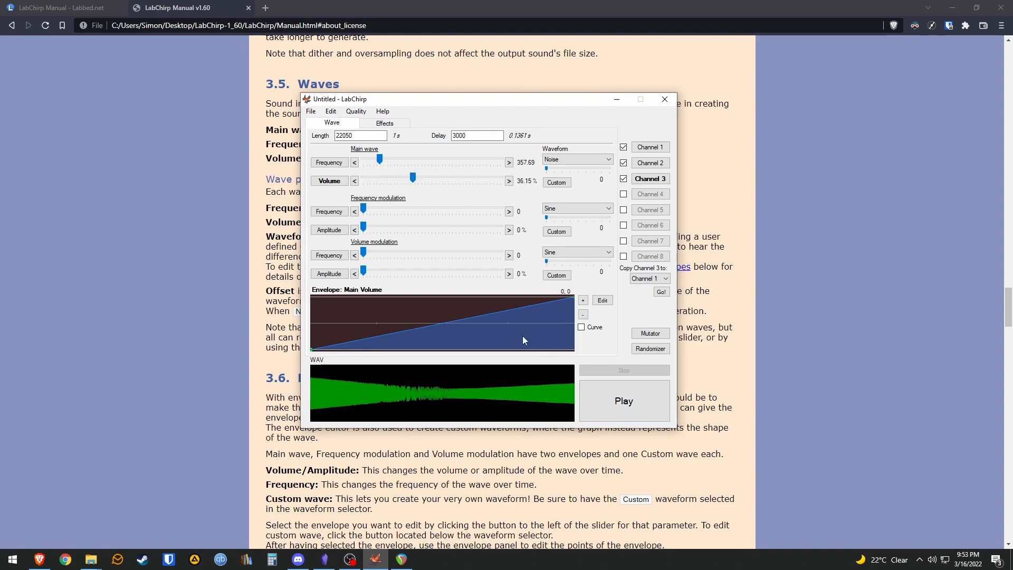
{"action": "left_click", "coordinate": [606, 410]}
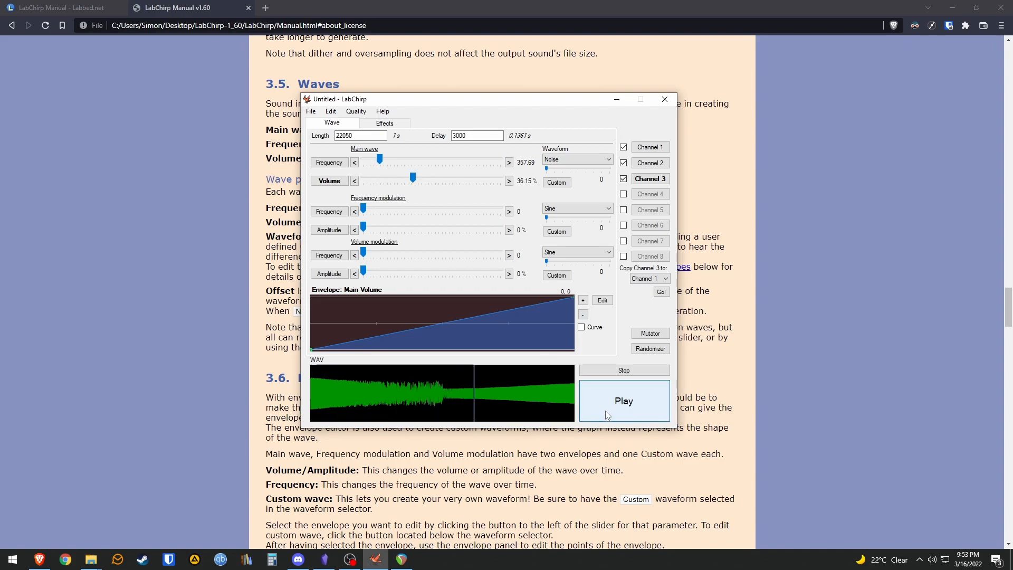
Set Channel 3's length to 50000 and play the combined sound
{"action": "left_click", "coordinate": [648, 163]}
{"action": "left_click", "coordinate": [648, 178]}
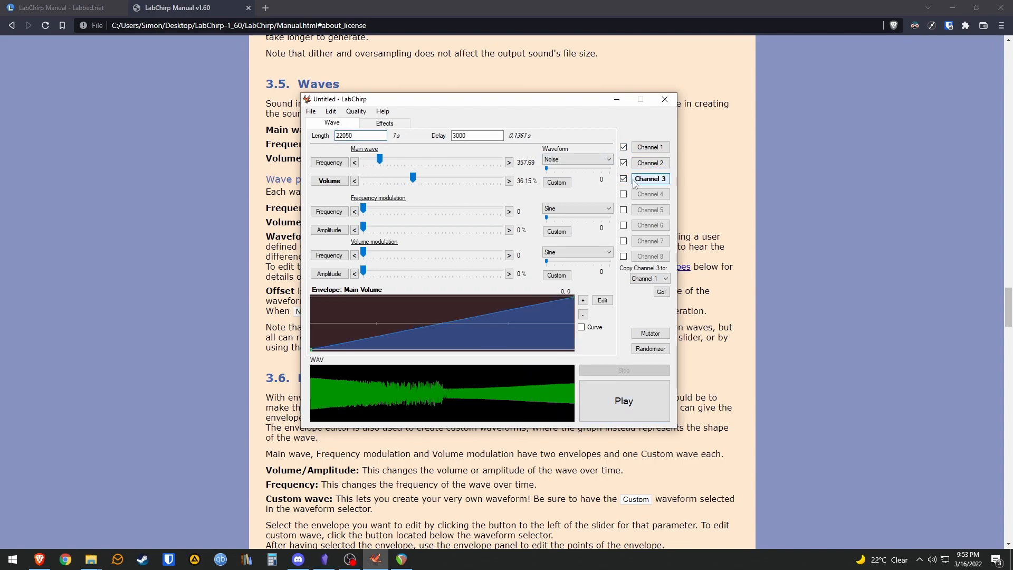
{"action": "left_click", "coordinate": [612, 404]}
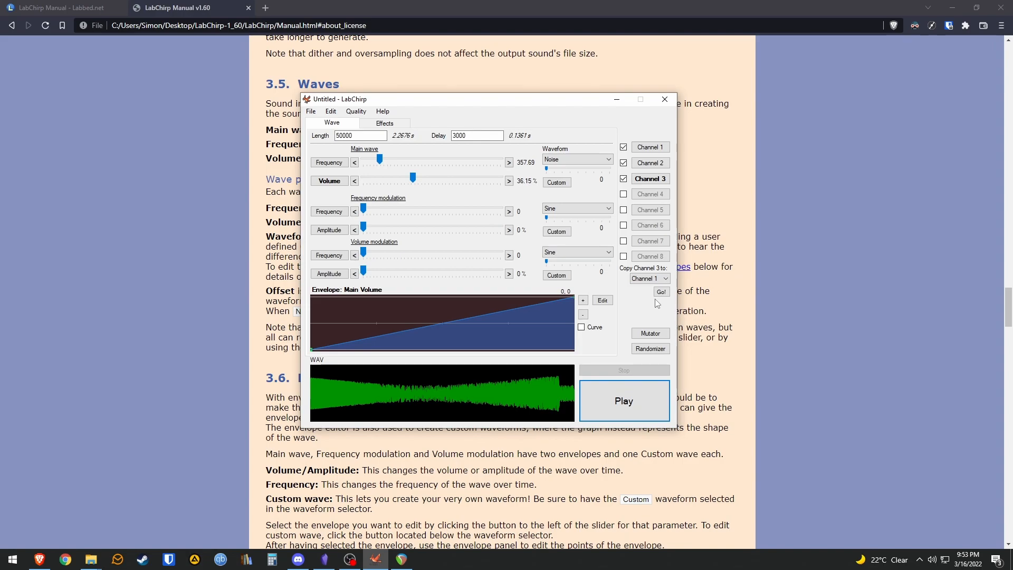
Disable Channels 2 and 3, select Channel 1, and play it alone
{"action": "left_click", "coordinate": [624, 179]}
{"action": "left_click", "coordinate": [624, 163]}
{"action": "left_click", "coordinate": [650, 146]}
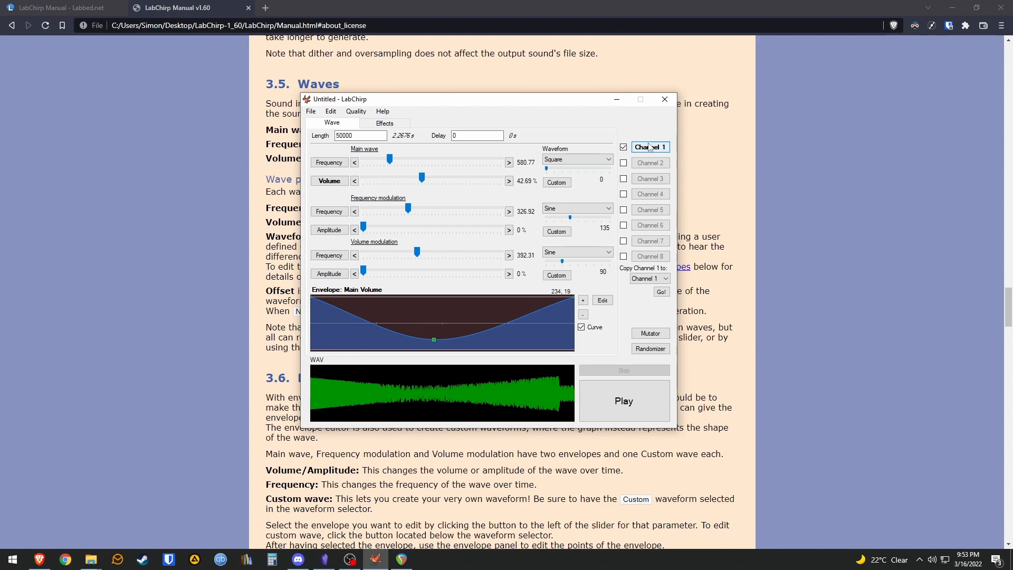
{"action": "left_click", "coordinate": [628, 400]}
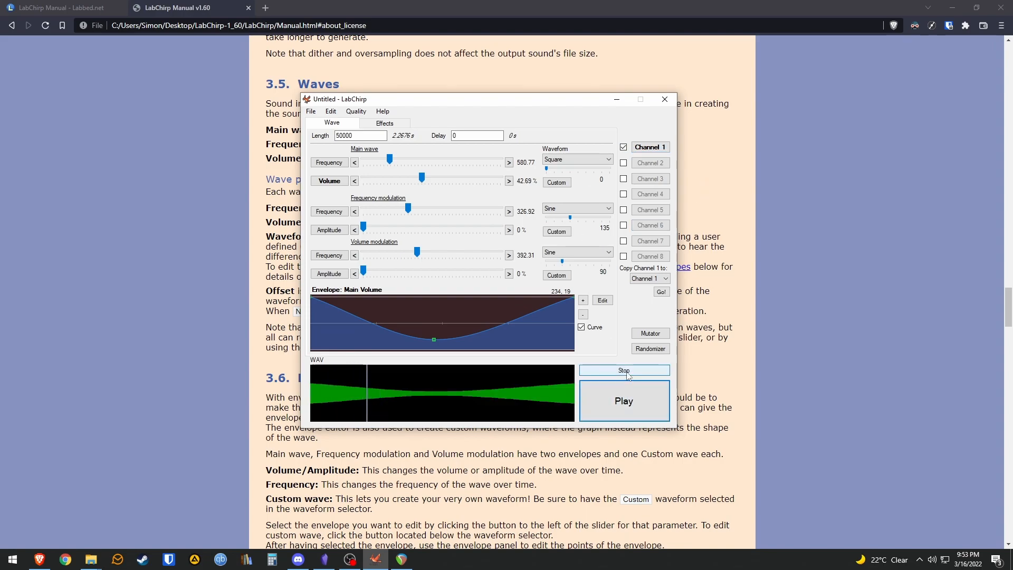
Add a Reverb effect applied to all channels, with room size 50 and wet/dry 75, and play the sound
{"action": "left_click", "coordinate": [406, 125]}
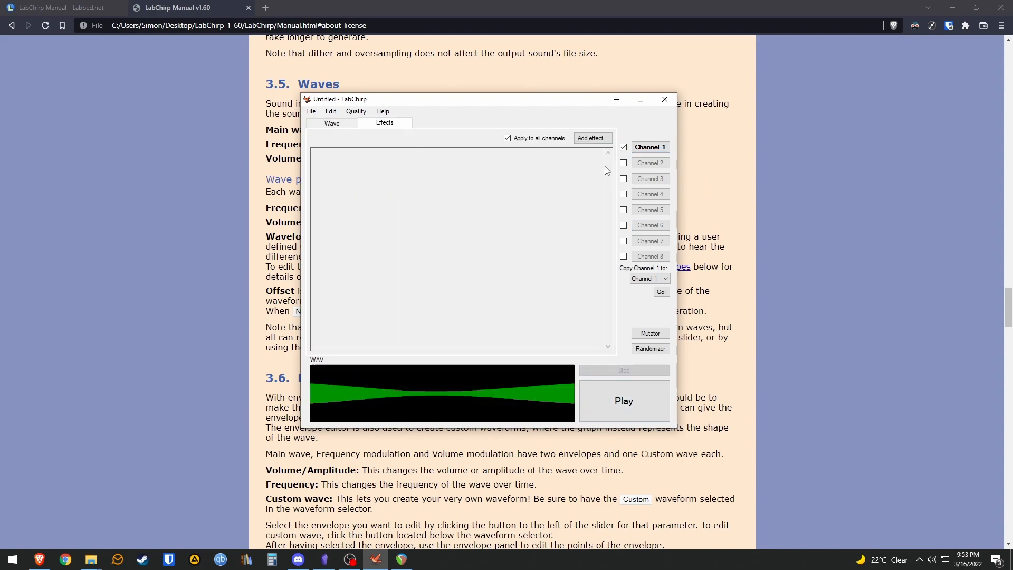
{"action": "left_click", "coordinate": [594, 139]}
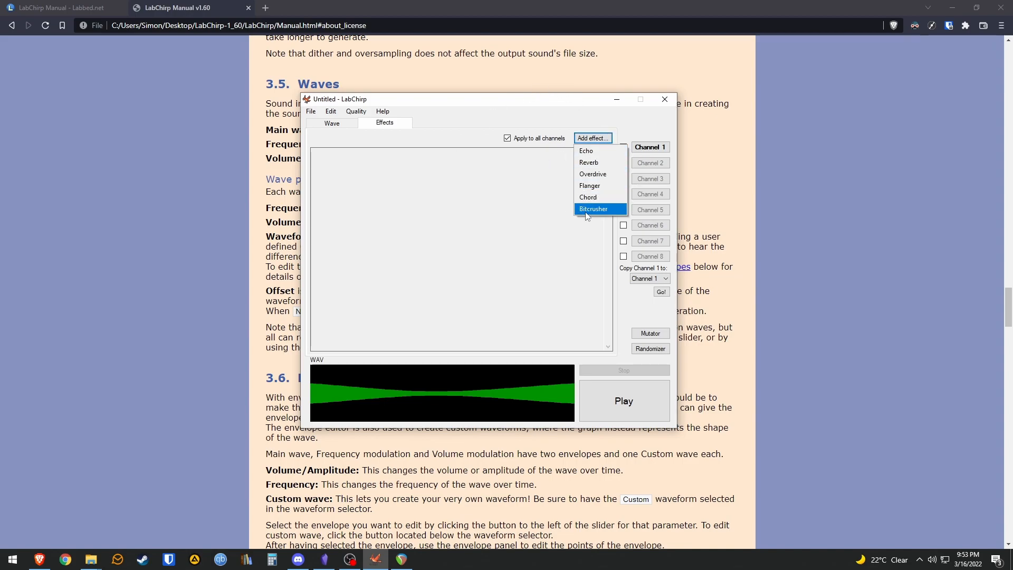
{"action": "left_click", "coordinate": [592, 163]}
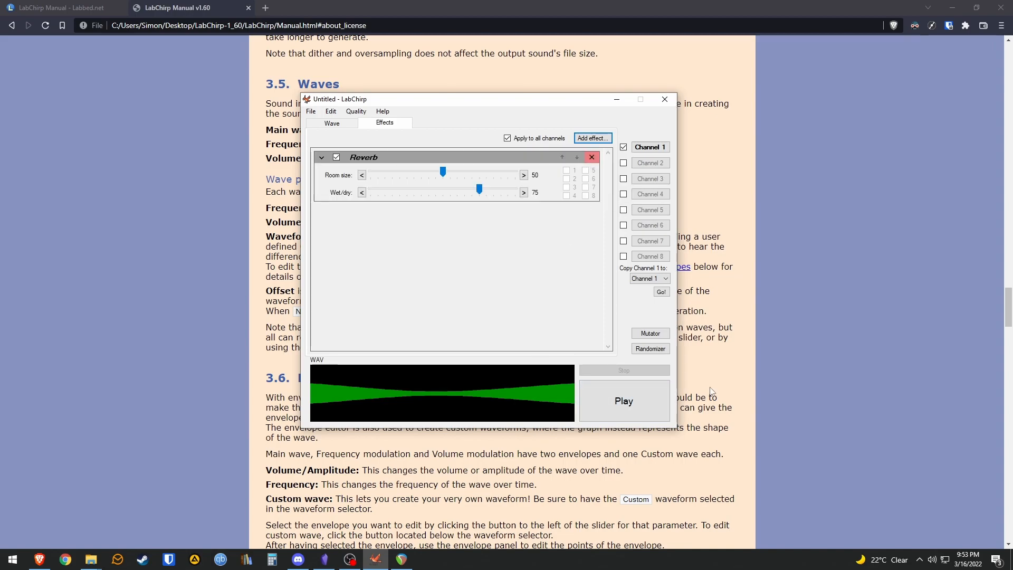
{"action": "left_click", "coordinate": [628, 411]}
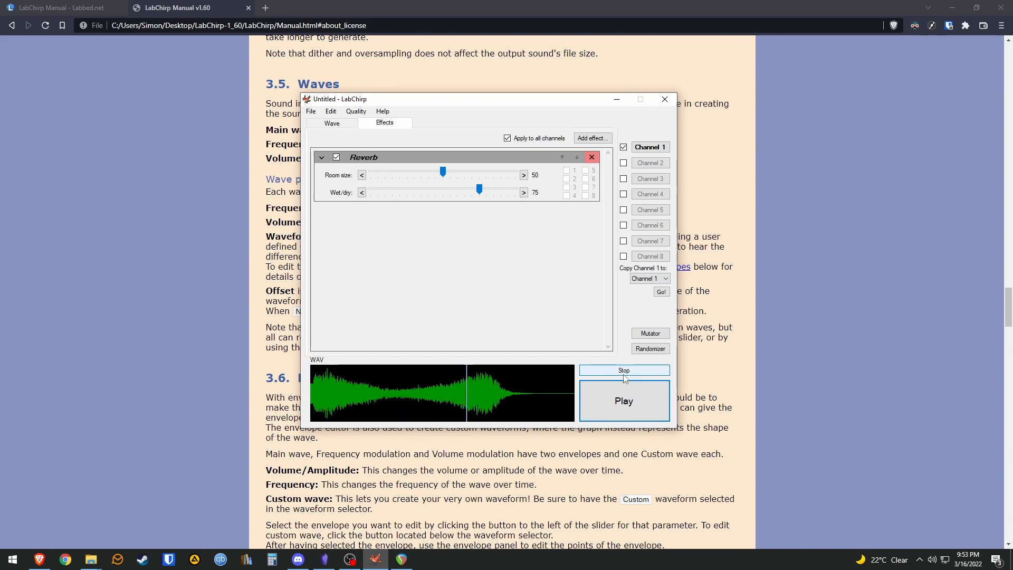
Enable Channel 2 and compare the sound with reverb on all channels against reverb on Channel 2 only
{"action": "left_click", "coordinate": [623, 163]}
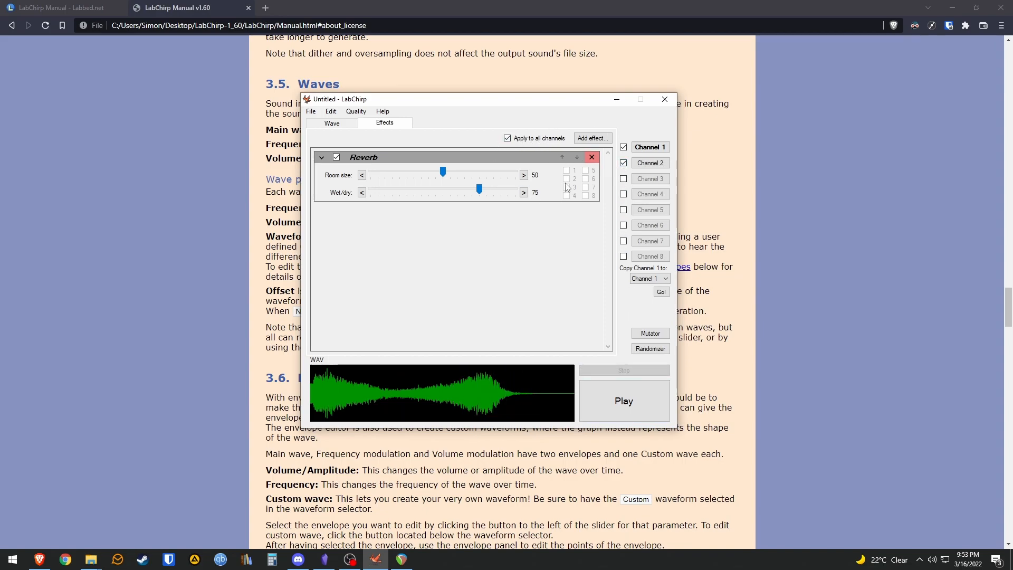
{"action": "left_click", "coordinate": [620, 398]}
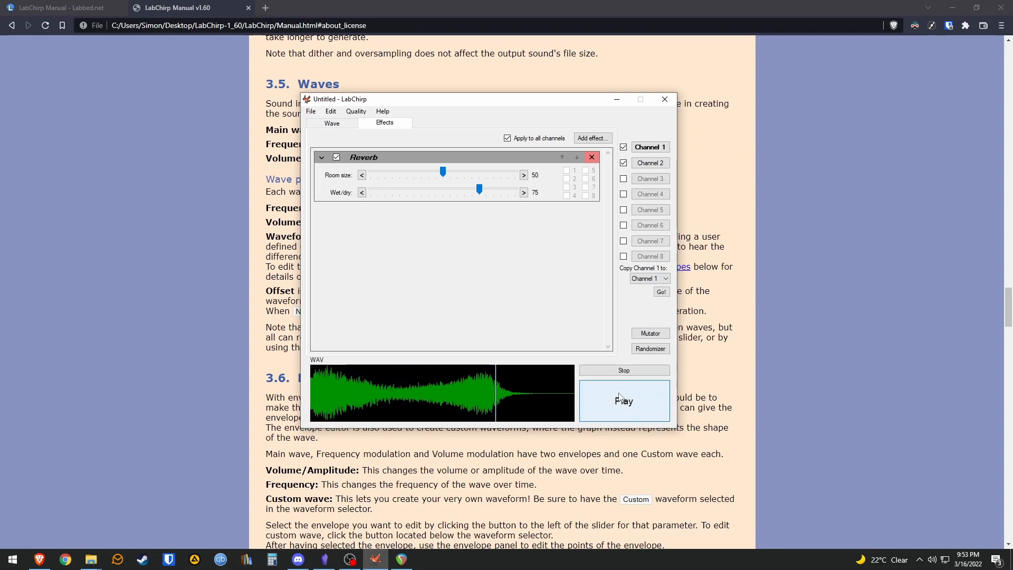
{"action": "left_click", "coordinate": [516, 140]}
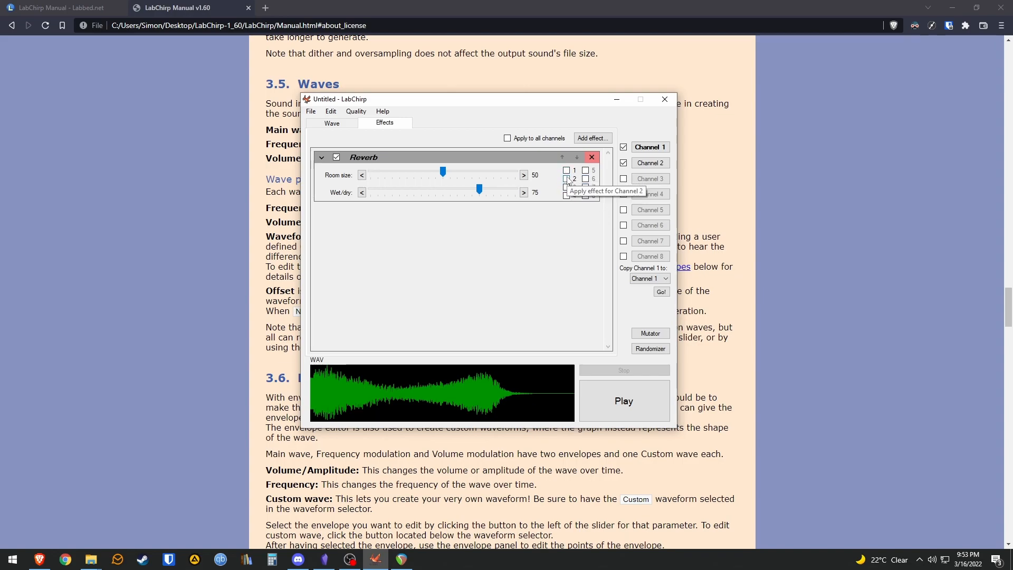
{"action": "left_click", "coordinate": [621, 389]}
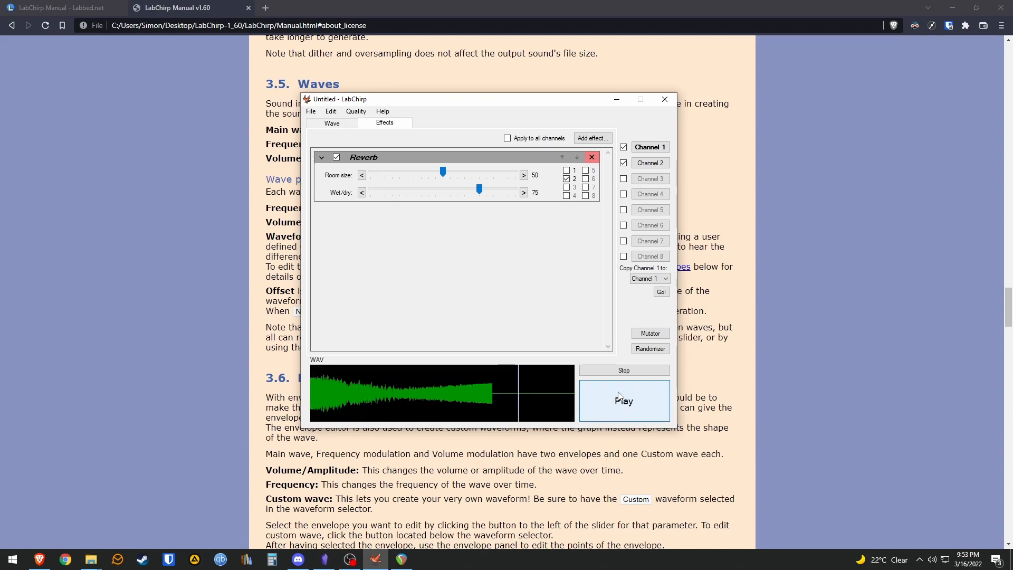
Switch the reverb from Channel 2 to Channel 1 only, enable Channel 3, and play the sound
{"action": "left_click", "coordinate": [571, 170]}
{"action": "left_click", "coordinate": [571, 178]}
{"action": "left_click", "coordinate": [623, 179]}
{"action": "left_click", "coordinate": [629, 408]}
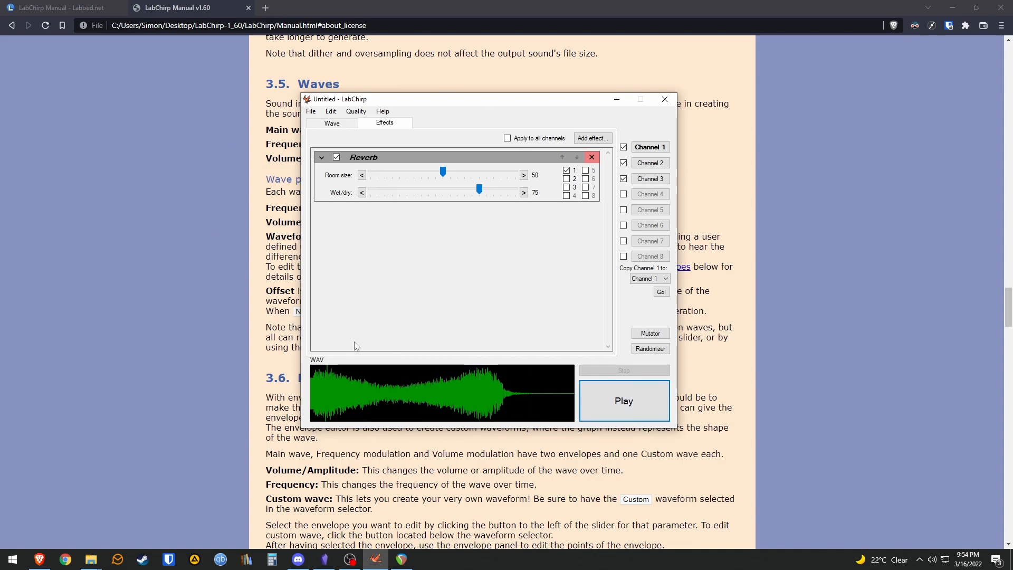
{"action": "left_click", "coordinate": [593, 138]}
{"action": "left_click", "coordinate": [575, 323]}
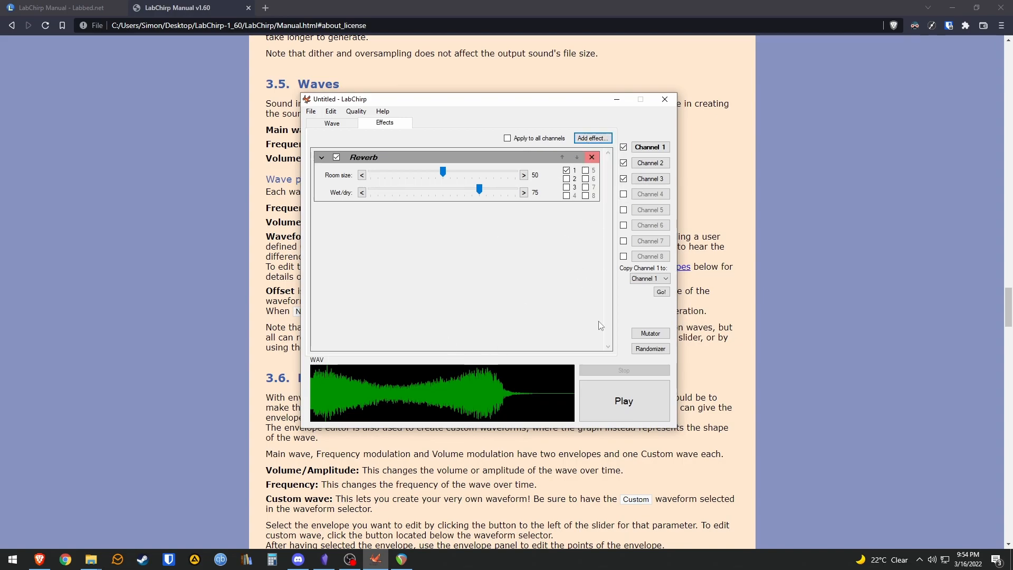
Mutate the sound three times with the Mutator, applied to the enabled channels
{"action": "left_click", "coordinate": [348, 123]}
{"action": "left_click", "coordinate": [331, 112]}
{"action": "left_click", "coordinate": [344, 102]}
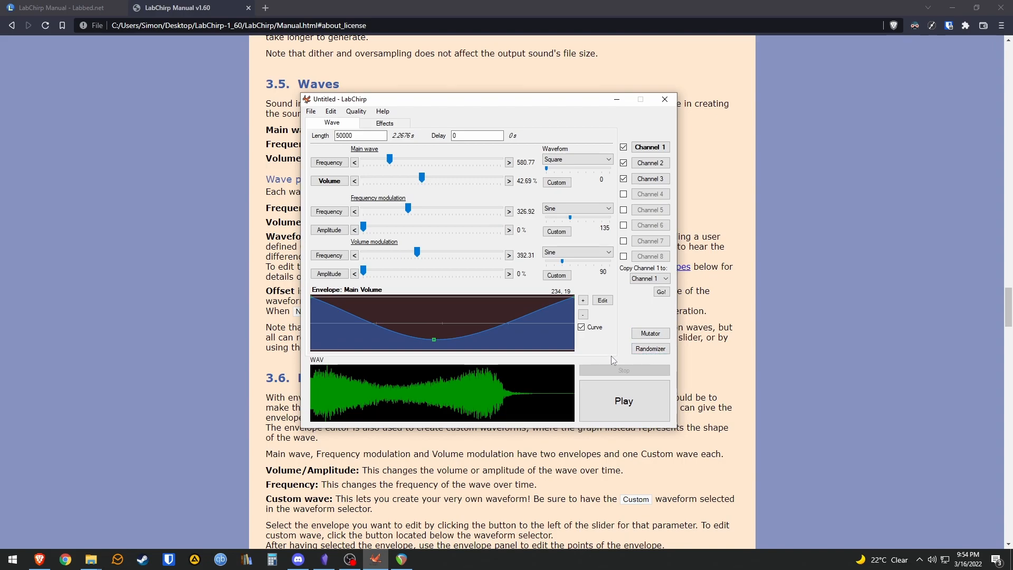
{"action": "left_click", "coordinate": [645, 334]}
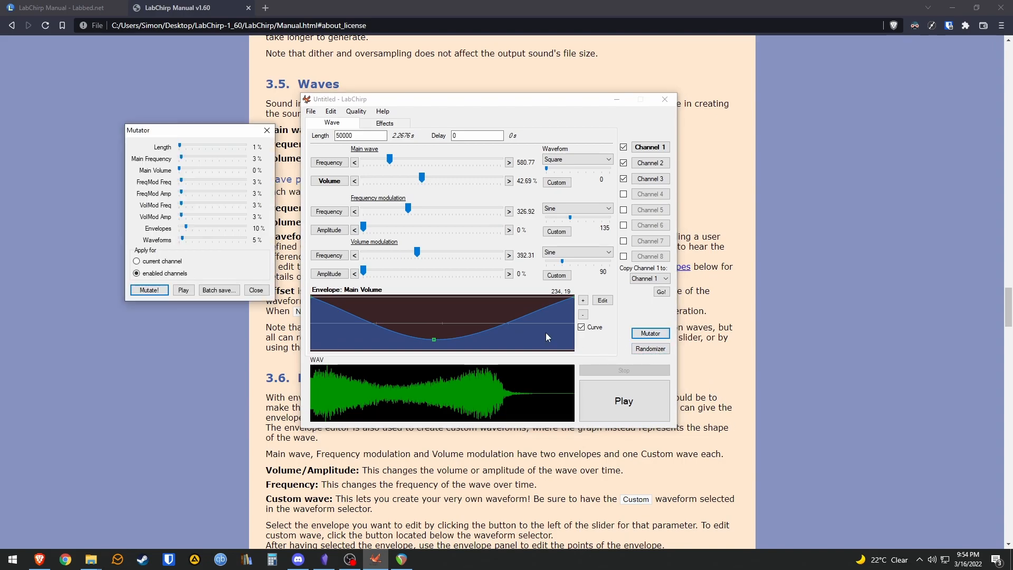
{"action": "left_click_drag", "start_coordinate": [210, 134], "coordinate": [204, 103]}
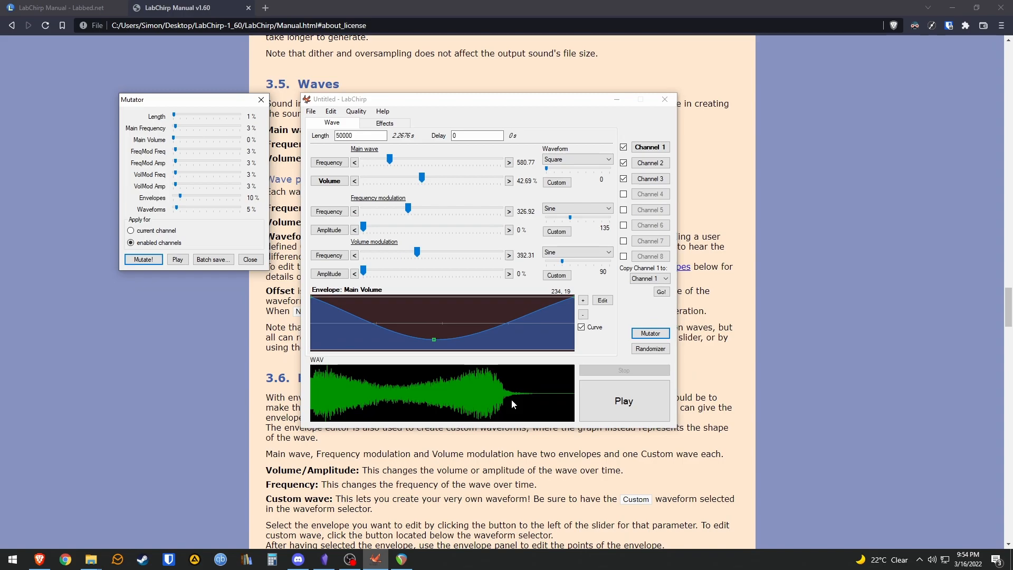
{"action": "left_click", "coordinate": [152, 260]}
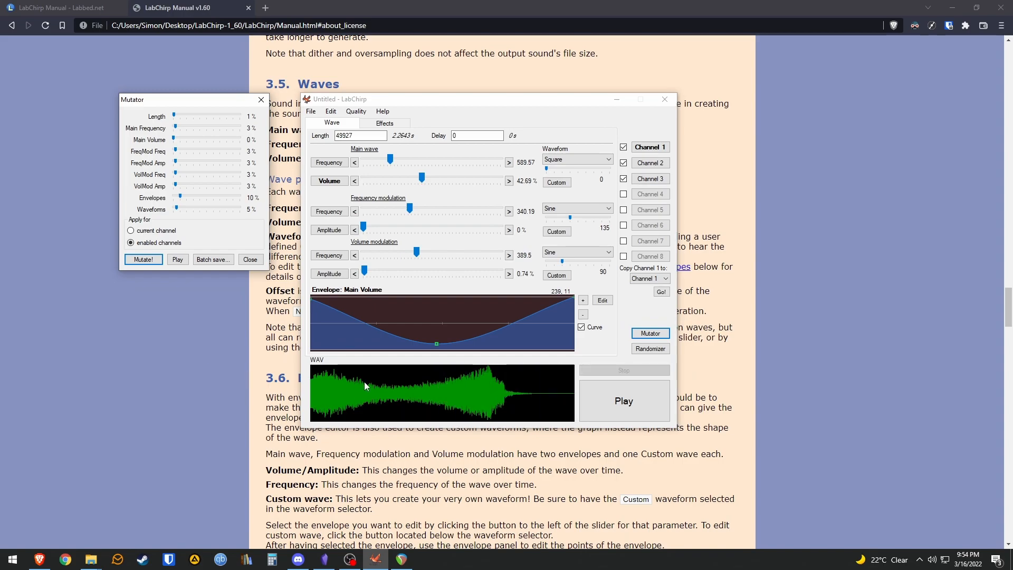
{"action": "left_click", "coordinate": [146, 264]}
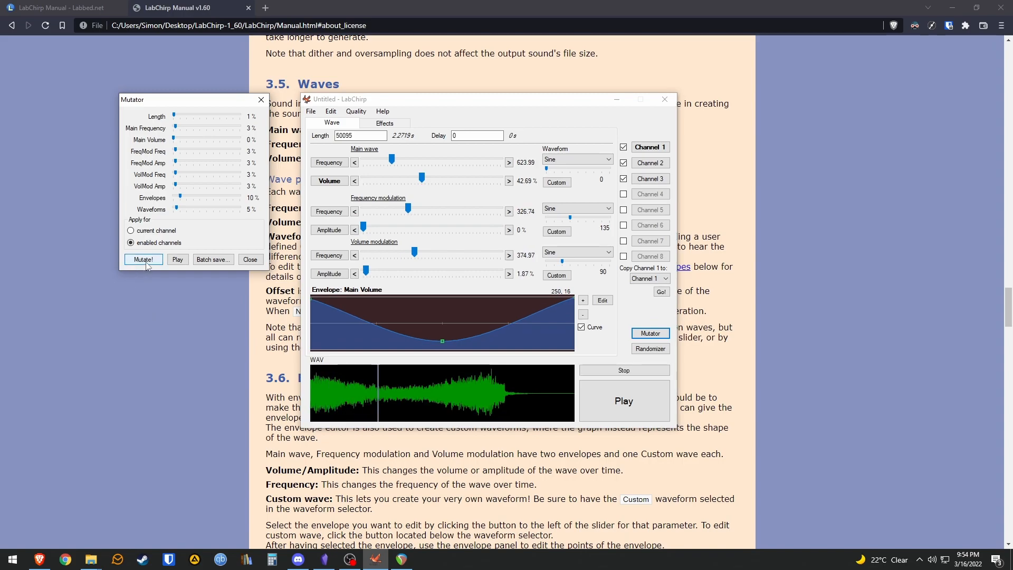
{"action": "left_click", "coordinate": [146, 263]}
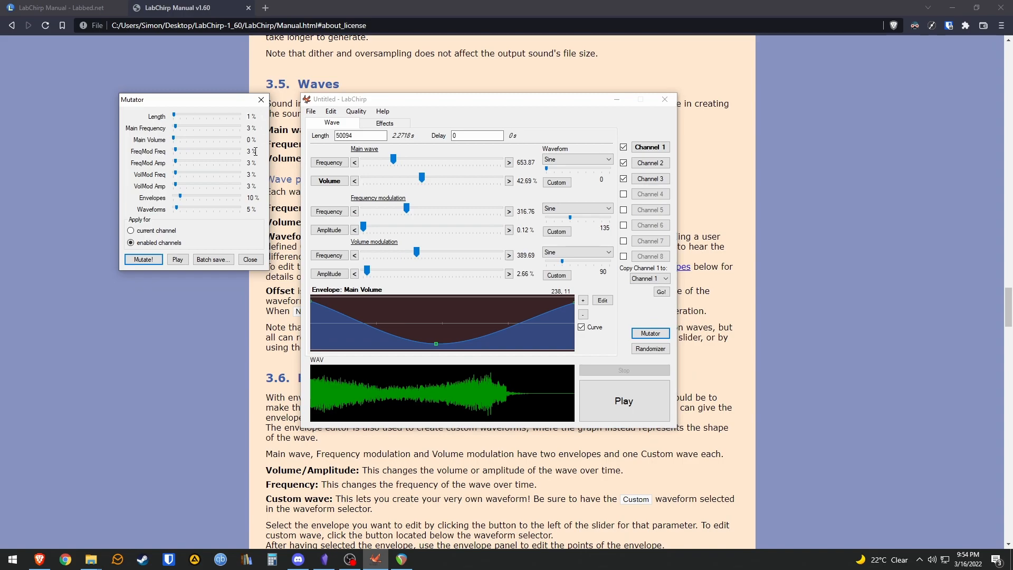
{"action": "left_click_drag", "start_coordinate": [227, 101], "coordinate": [230, 110]}
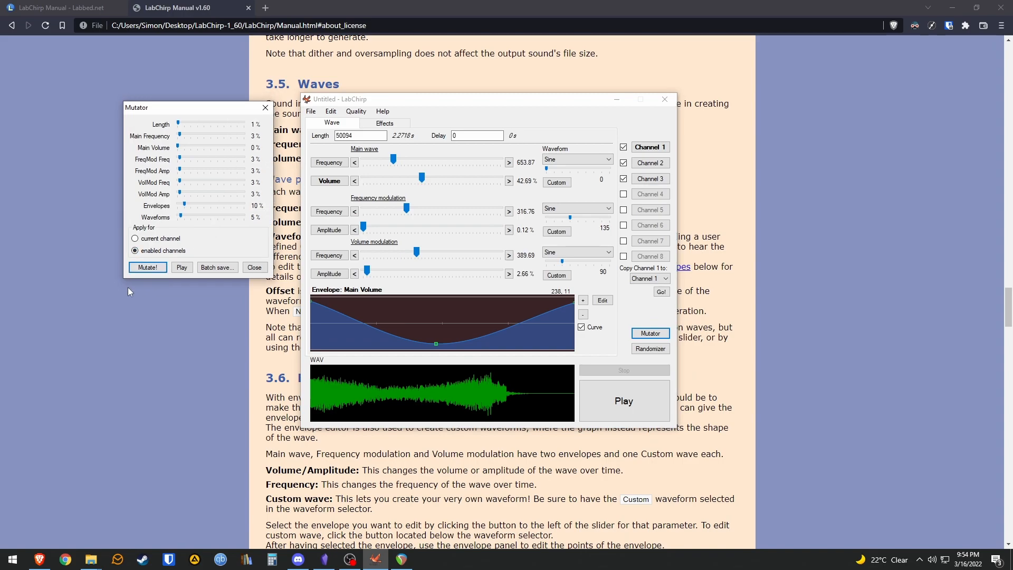
Set up a Mutator batch save of 15 sounds with only WAV export enabled
{"action": "left_click", "coordinate": [233, 272]}
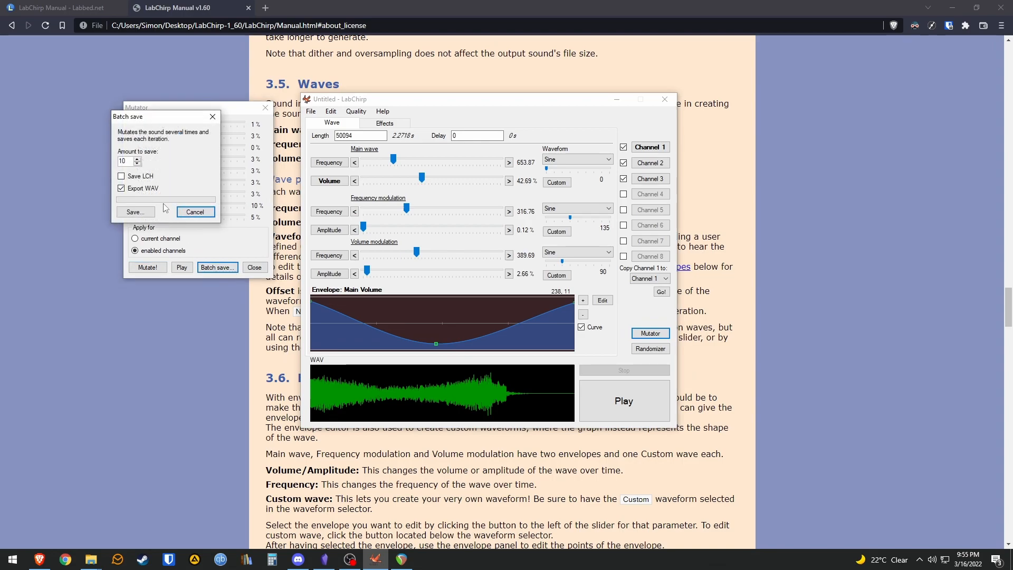
{"action": "double_click", "coordinate": [129, 161]}
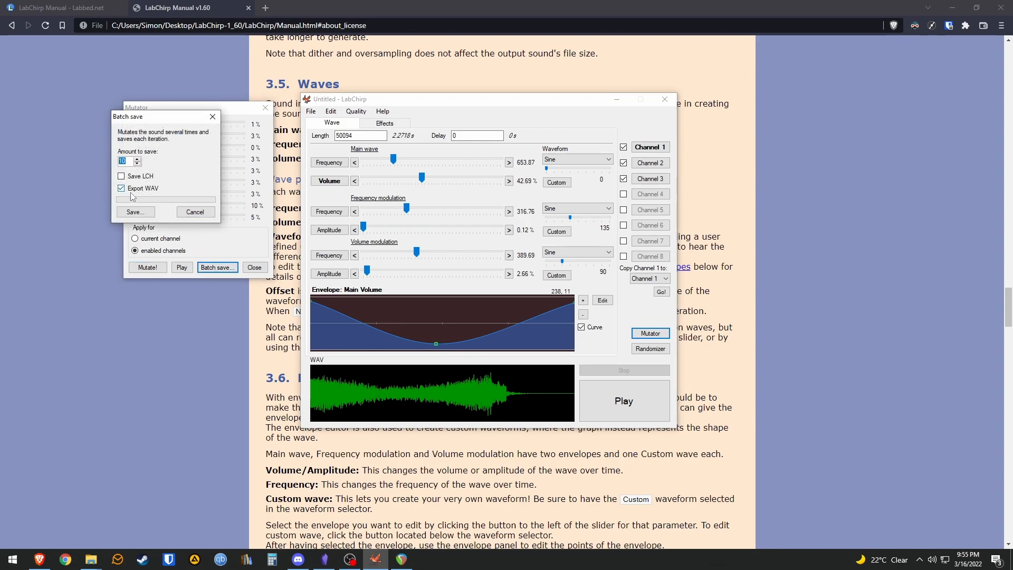
{"action": "left_click_drag", "start_coordinate": [166, 126], "coordinate": [212, 127]}
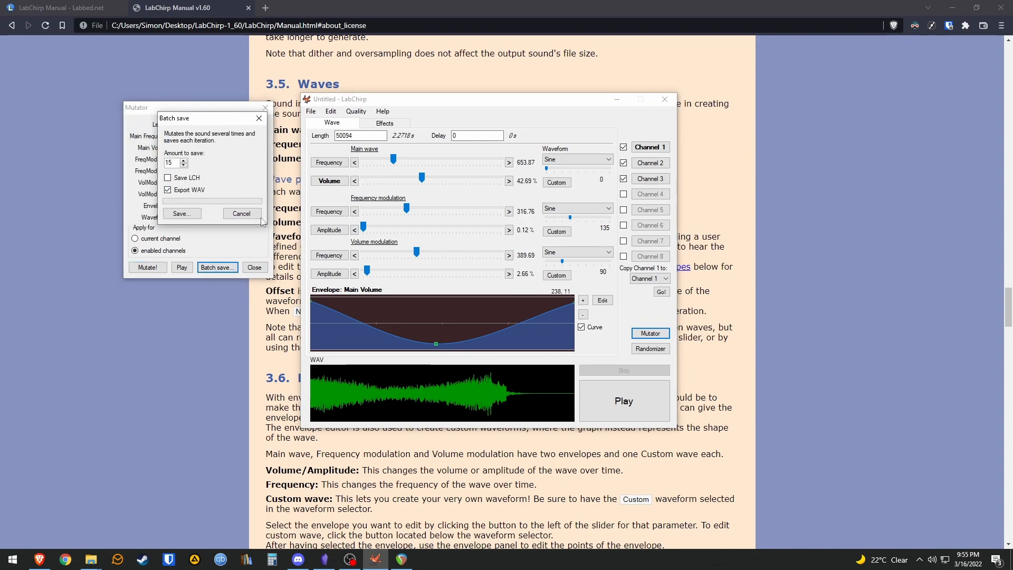
Save the batch into a new weird_sound folder with the base file name weird_sound, and close the batch save dialog
{"action": "left_click", "coordinate": [180, 214]}
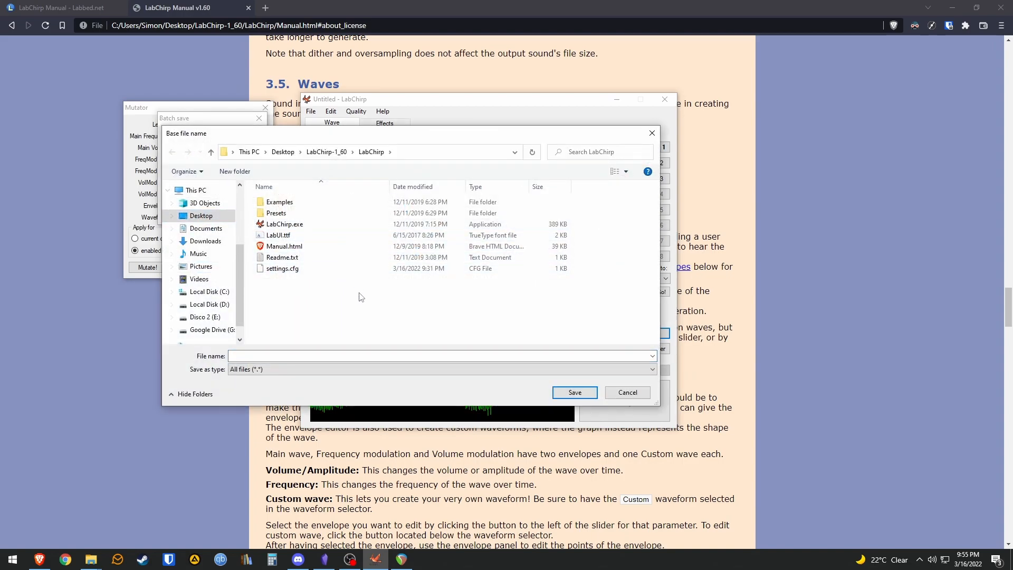
{"action": "key", "text": "ctrl+shift+n"}
{"action": "type", "text": "weird_sound"}
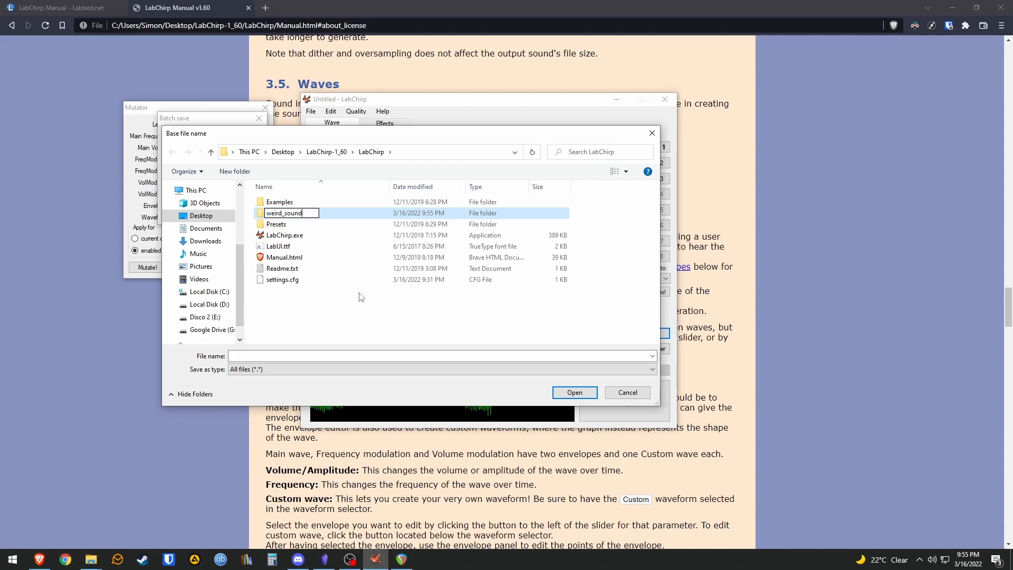
{"action": "key", "text": "Return"}
{"action": "key", "text": "Return"}
{"action": "left_click", "coordinate": [295, 355]}
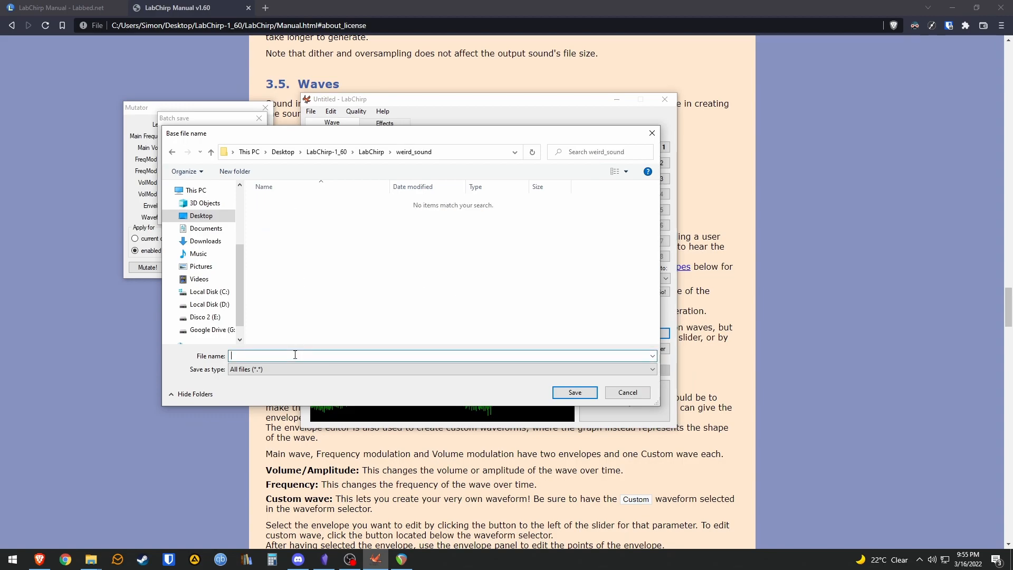
{"action": "key", "text": "Return"}
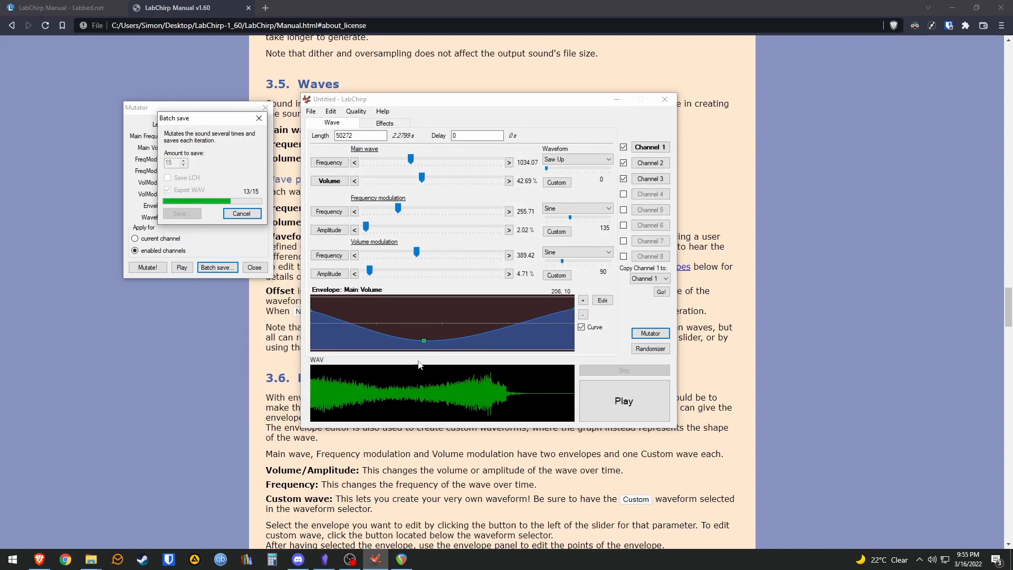
{"action": "left_click", "coordinate": [511, 309]}
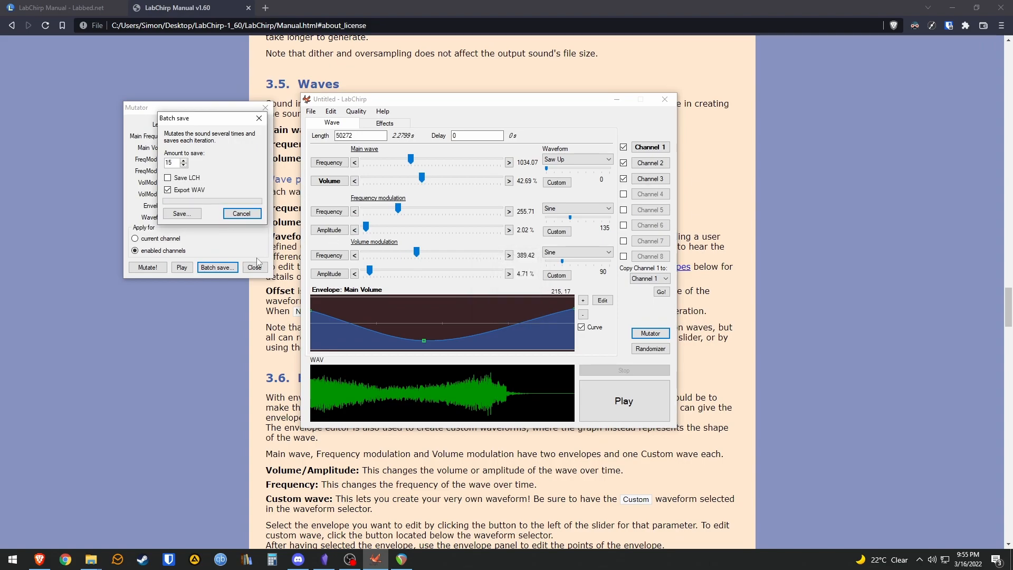
{"action": "left_click", "coordinate": [242, 213]}
Switch to REAPER and import all 15 WAV files from the weird_sound folder in sequence on one new track
{"action": "left_click", "coordinate": [401, 559]}
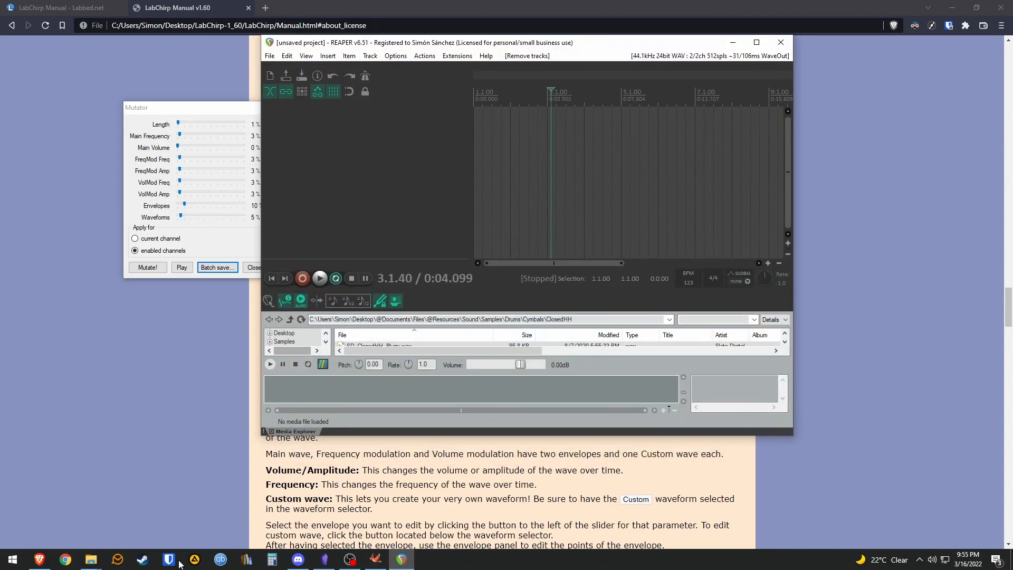
{"action": "left_click", "coordinate": [285, 520]}
{"action": "double_click", "coordinate": [180, 158]}
{"action": "key", "text": "ctrl+a"}
{"action": "left_click_drag", "start_coordinate": [229, 232], "coordinate": [489, 128]}
{"action": "left_click", "coordinate": [527, 292]}
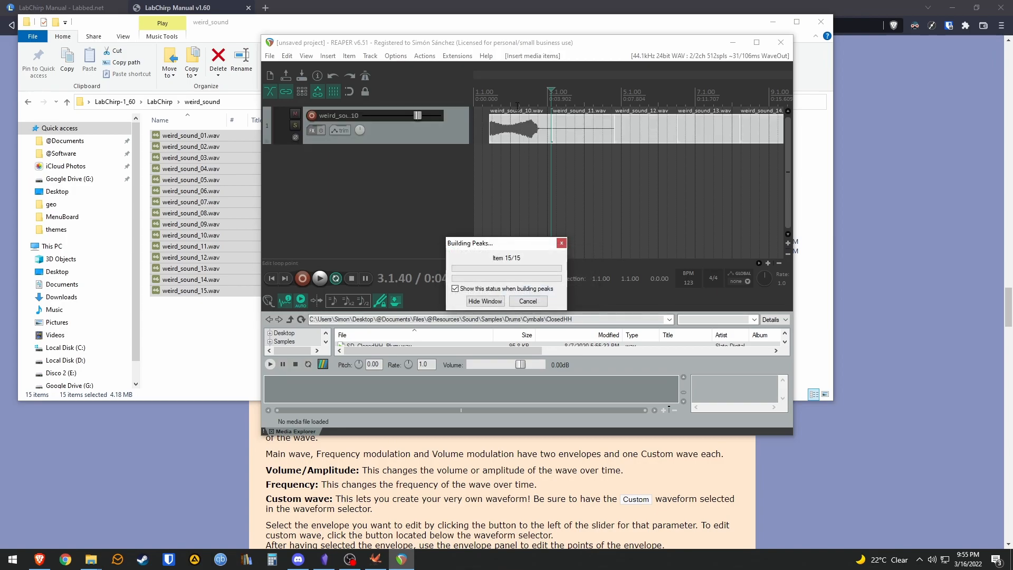
Play the imported sound variations in REAPER from the start, the middle and near the end of the sequence
{"action": "scroll", "coordinate": [521, 139], "scroll_direction": "down", "scroll_amount": 3}
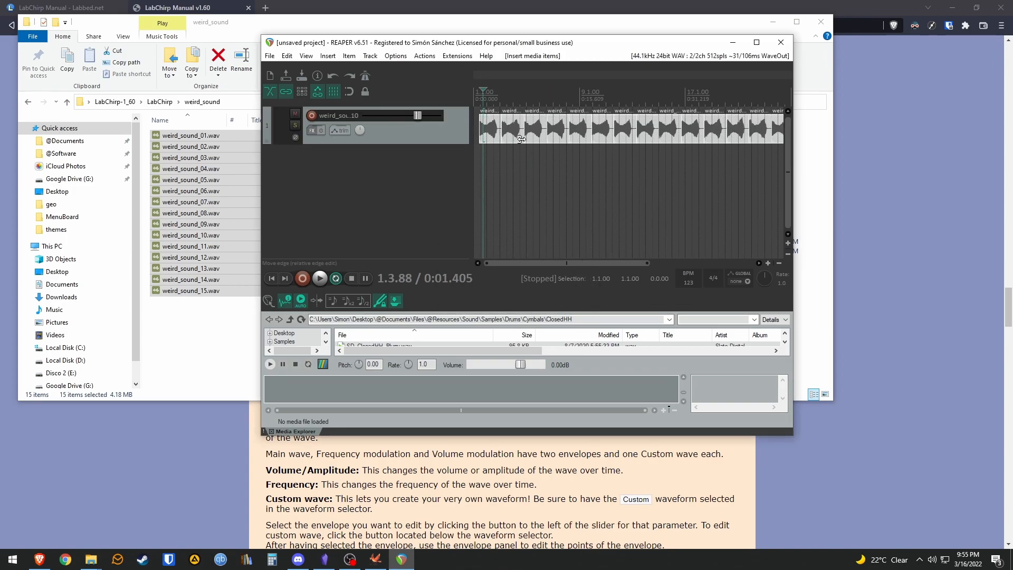
{"action": "key", "text": "space"}
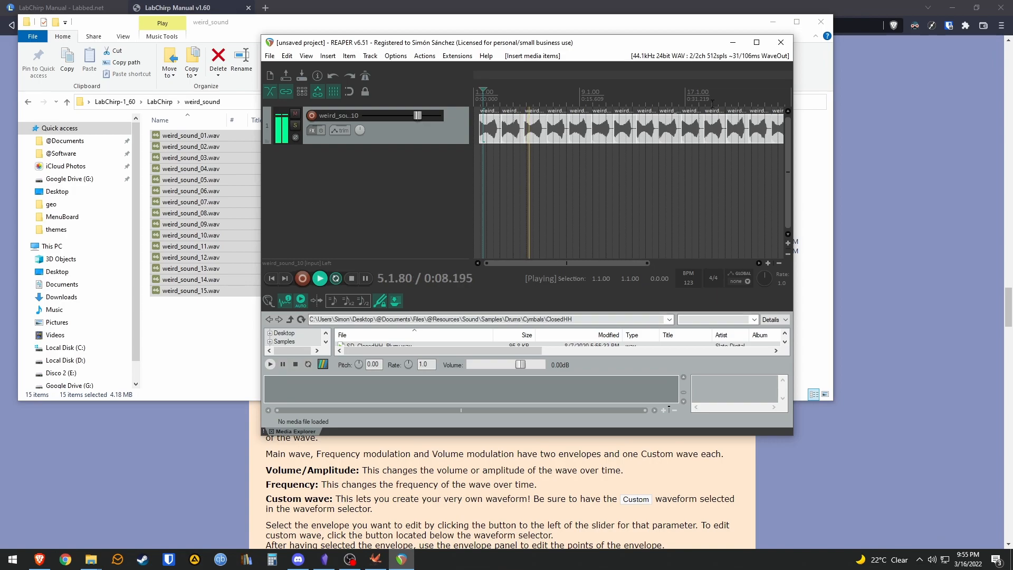
{"action": "left_click", "coordinate": [636, 98]}
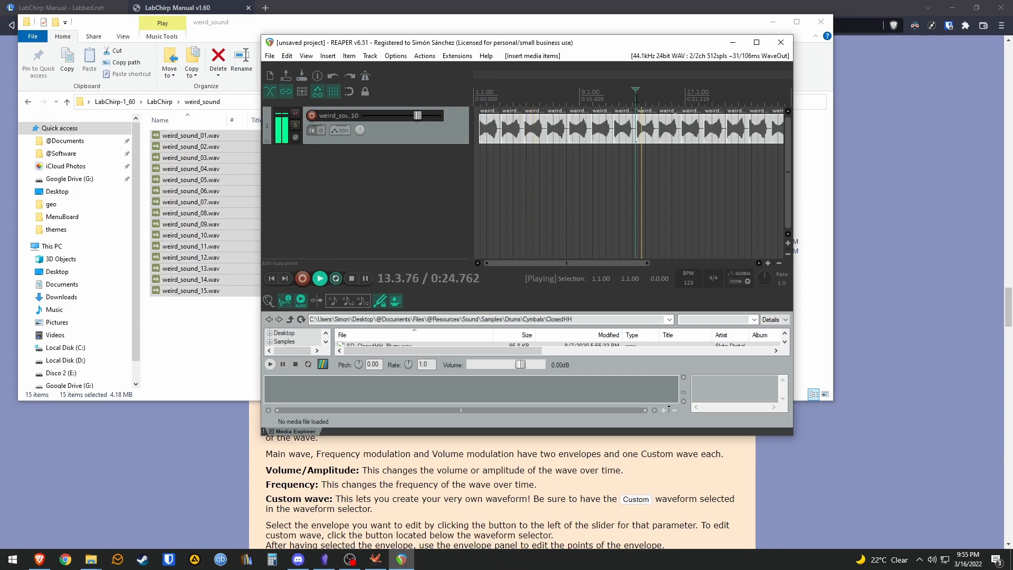
{"action": "left_click", "coordinate": [717, 98]}
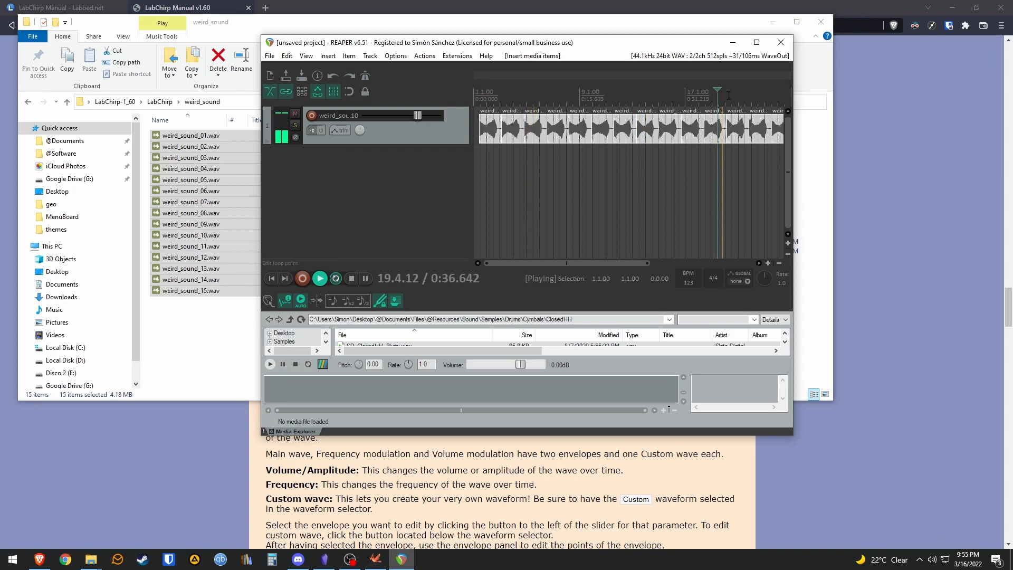
{"action": "key", "text": "space"}
{"action": "left_click", "coordinate": [211, 332]}
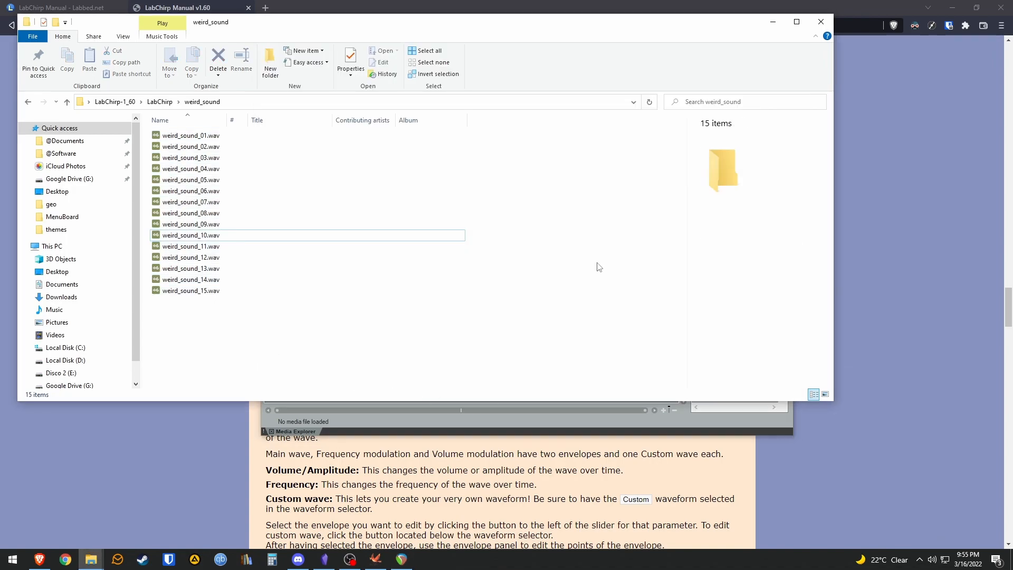
Switch back to LabChirp, close the Mutator and open the Randomizer
{"action": "left_click", "coordinate": [376, 559]}
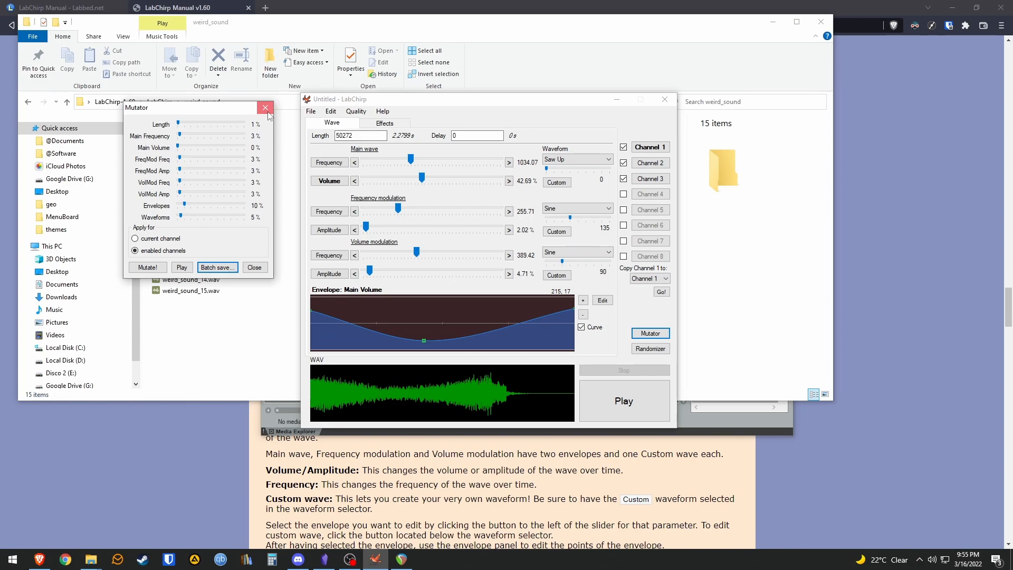
{"action": "left_click", "coordinate": [376, 559]}
{"action": "left_click", "coordinate": [376, 559]}
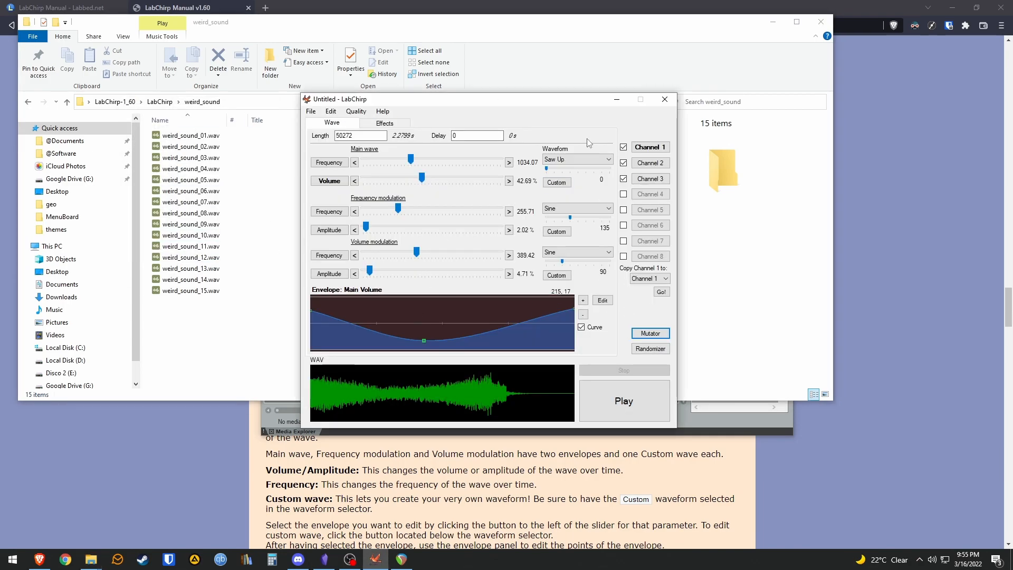
{"action": "left_click_drag", "start_coordinate": [575, 101], "coordinate": [554, 81]}
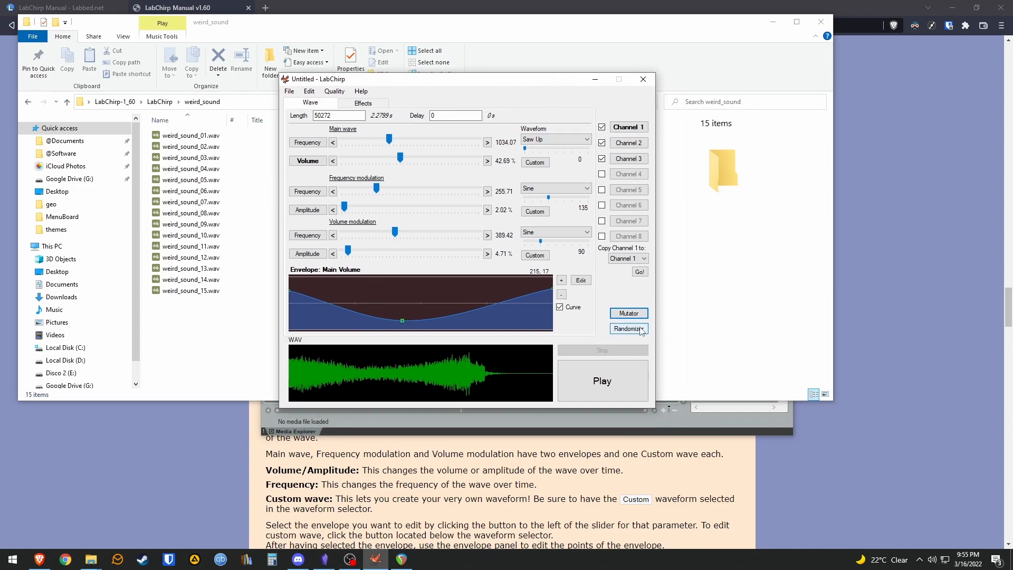
{"action": "left_click", "coordinate": [641, 330]}
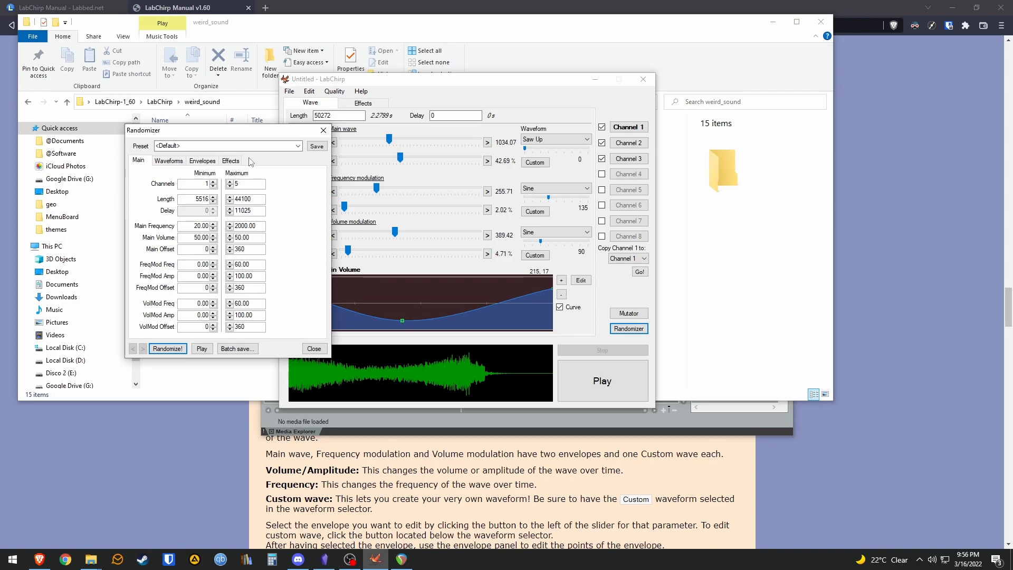
Examine the Randomizer's Waveforms, Envelopes, Effects and Main settings
{"action": "left_click_drag", "start_coordinate": [235, 142], "coordinate": [150, 73]}
{"action": "left_click", "coordinate": [98, 100]}
{"action": "left_click", "coordinate": [122, 101]}
{"action": "left_click", "coordinate": [150, 101]}
{"action": "left_click", "coordinate": [61, 100]}
Generate three random sounds with the Randomizer's Default preset and view its batch save options without saving
{"action": "left_click", "coordinate": [88, 288]}
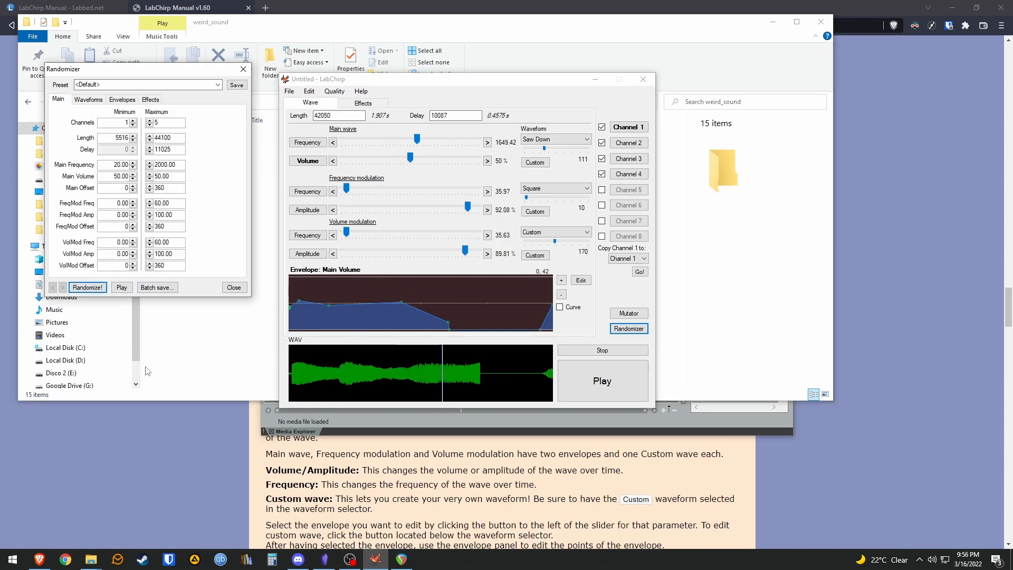
{"action": "left_click", "coordinate": [92, 289]}
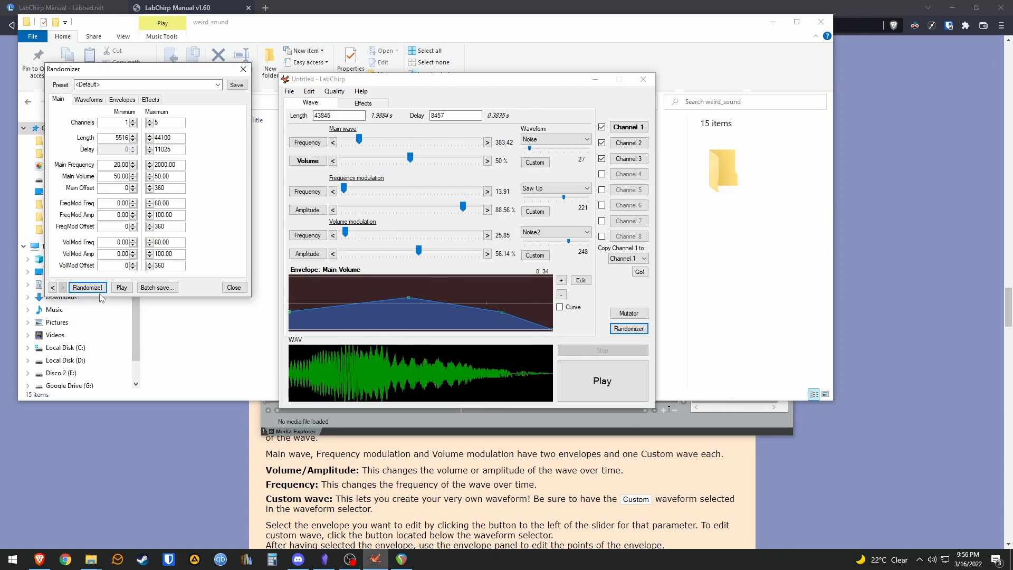
{"action": "double_click", "coordinate": [125, 123]}
{"action": "double_click", "coordinate": [176, 139]}
{"action": "left_click", "coordinate": [90, 288]}
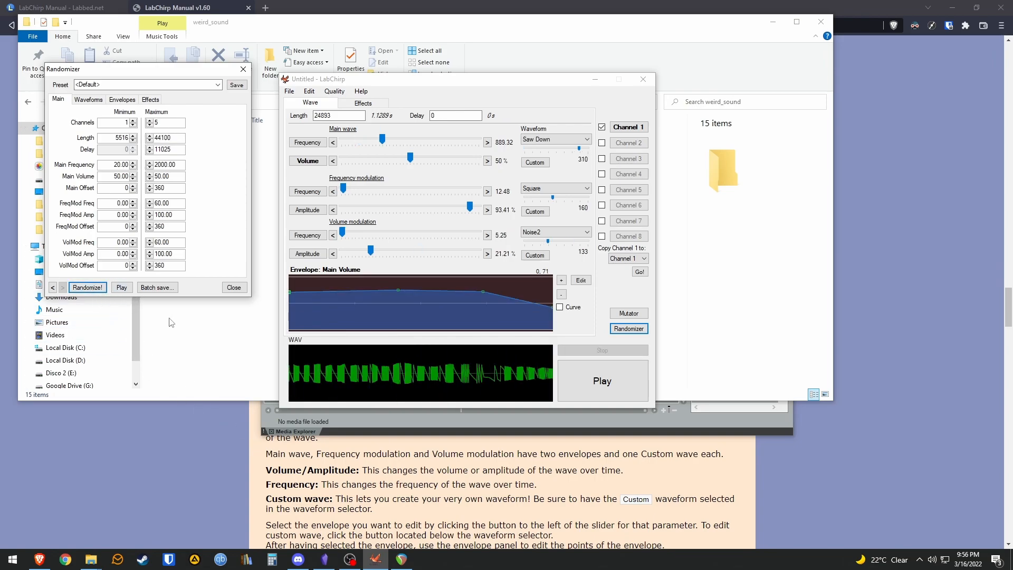
{"action": "left_click", "coordinate": [156, 287]}
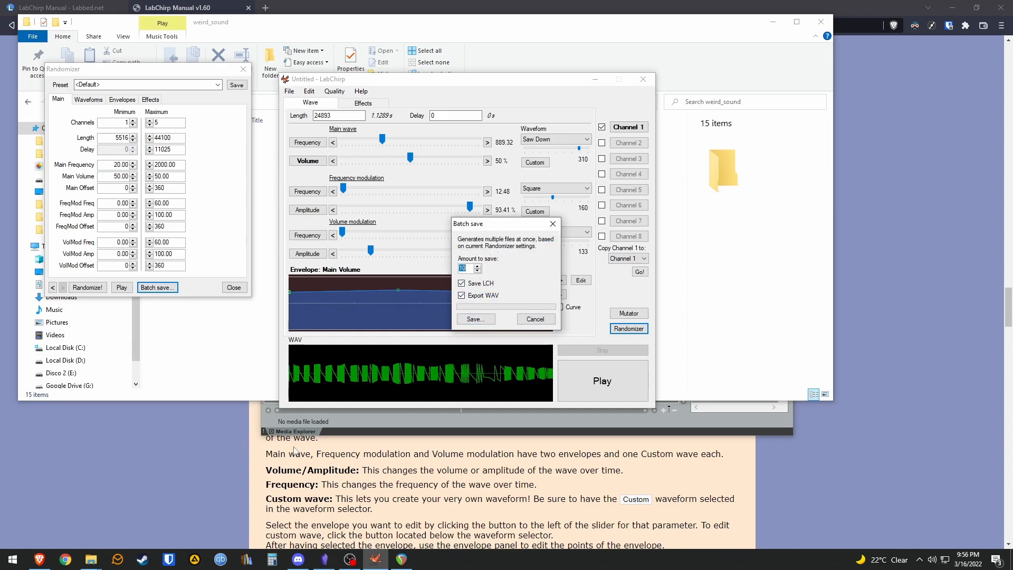
{"action": "left_click", "coordinate": [541, 321]}
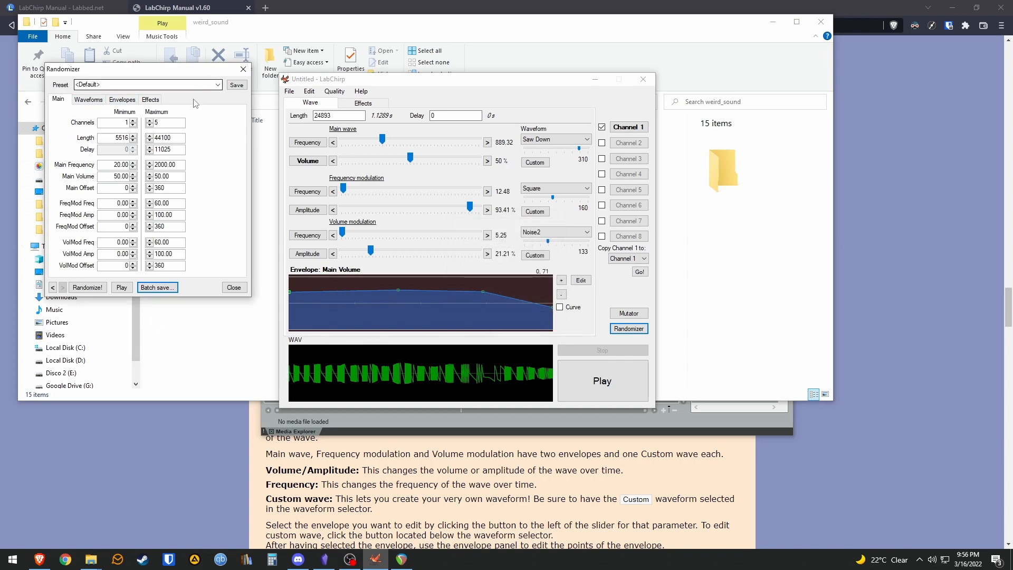
Load the Footstep preset in the Randomizer and generate two random footstep sounds
{"action": "left_click", "coordinate": [218, 85]}
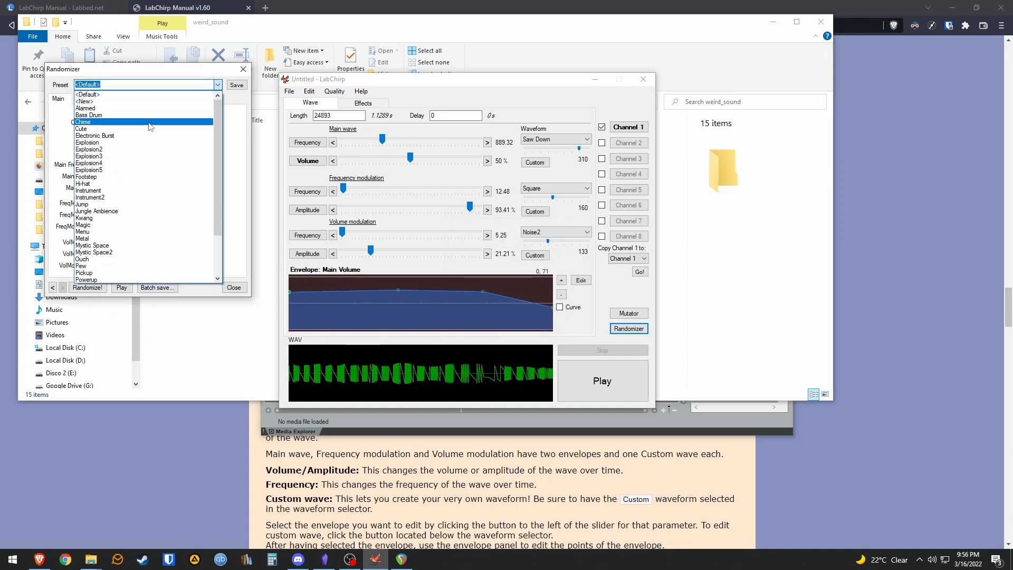
{"action": "scroll", "coordinate": [152, 157], "scroll_direction": "down", "scroll_amount": 2}
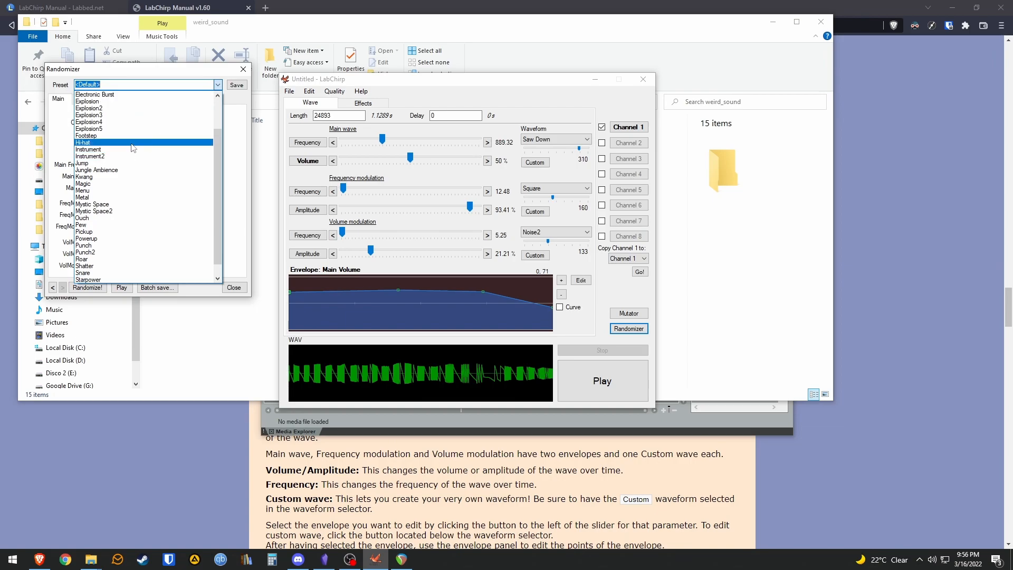
{"action": "left_click", "coordinate": [132, 135]}
{"action": "left_click", "coordinate": [117, 288]}
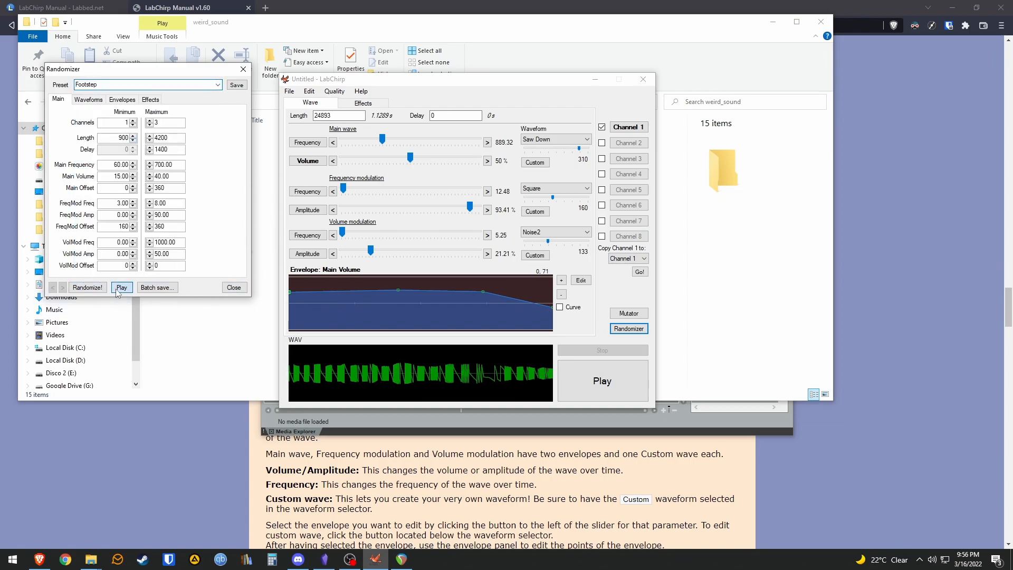
{"action": "left_click", "coordinate": [88, 287]}
{"action": "left_click", "coordinate": [88, 288]}
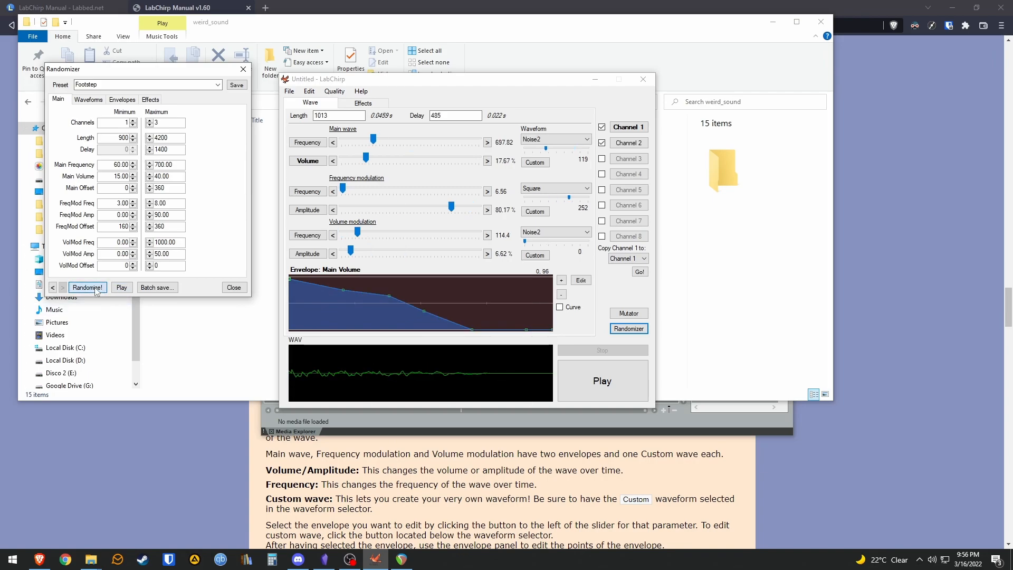
Generate nine more random footstep sounds in the Randomizer with the Footstep preset
{"action": "left_click", "coordinate": [88, 287]}
{"action": "left_click", "coordinate": [88, 288]}
{"action": "left_click", "coordinate": [95, 289]}
{"action": "left_click", "coordinate": [95, 289]}
{"action": "left_click", "coordinate": [96, 289]}
{"action": "left_click", "coordinate": [96, 289]}
{"action": "left_click", "coordinate": [97, 289]}
{"action": "left_click", "coordinate": [96, 289]}
{"action": "left_click", "coordinate": [96, 288]}
Load the Punch preset in the Randomizer and generate four random punch sounds
{"action": "left_click", "coordinate": [217, 85]}
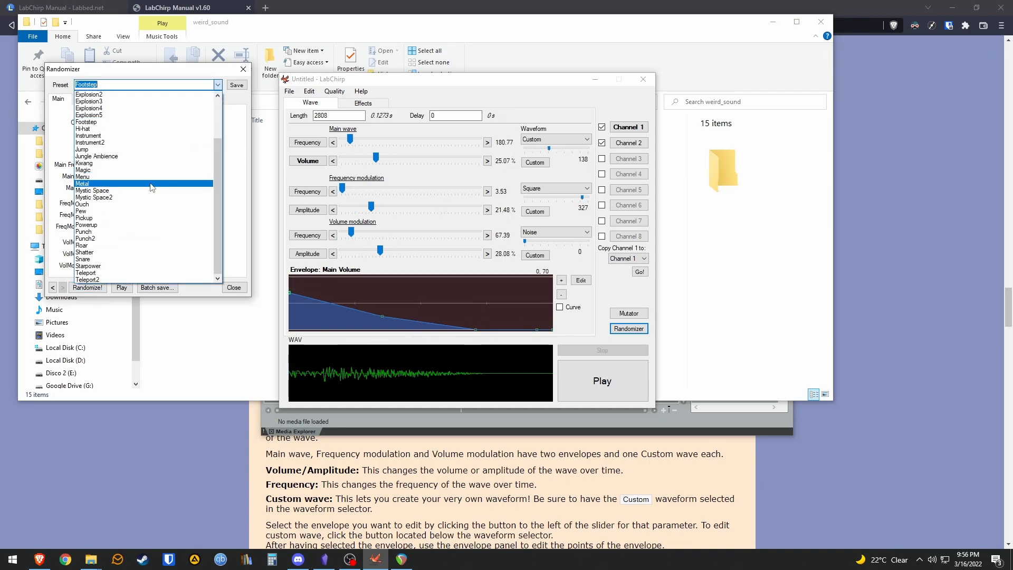
{"action": "left_click", "coordinate": [105, 234]}
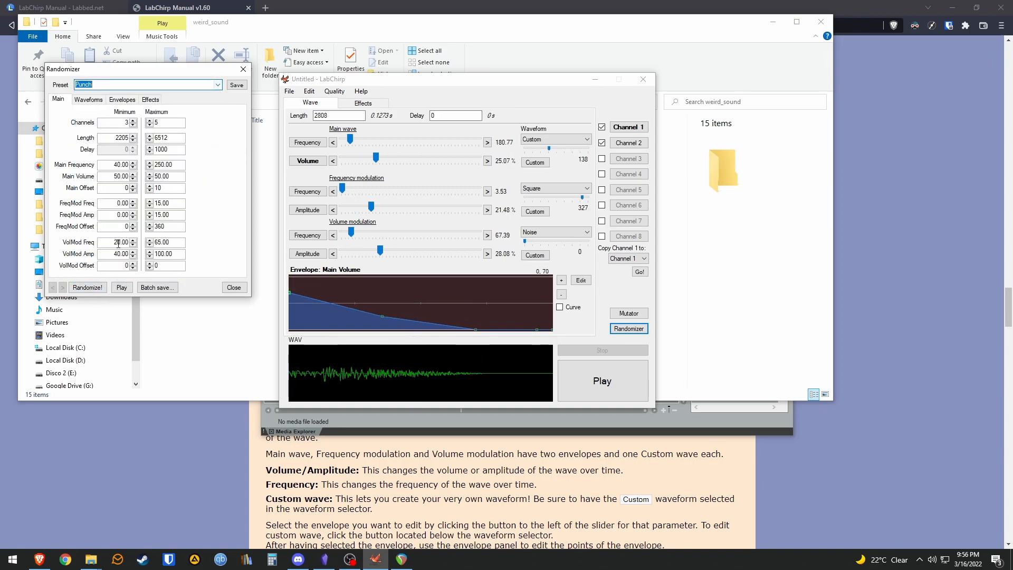
{"action": "left_click", "coordinate": [96, 289]}
{"action": "left_click", "coordinate": [97, 289]}
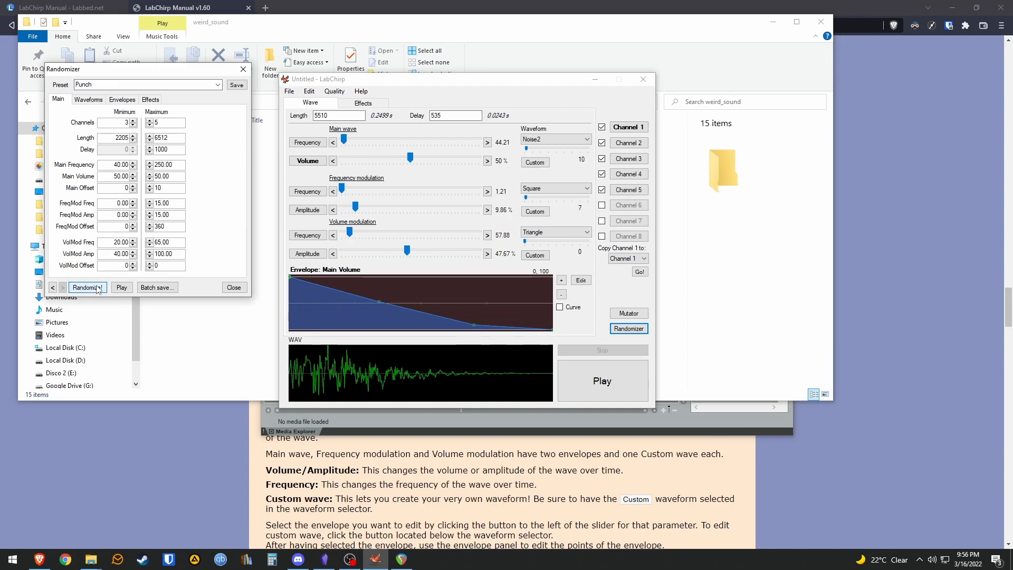
{"action": "left_click", "coordinate": [96, 289]}
{"action": "left_click", "coordinate": [96, 289]}
Browse the Randomizer's preset list without changing the Punch preset, close the Randomizer and reposition the LabChirp window
{"action": "left_click", "coordinate": [217, 85]}
{"action": "scroll", "coordinate": [137, 156], "scroll_direction": "down", "scroll_amount": 2}
{"action": "left_click", "coordinate": [162, 289]}
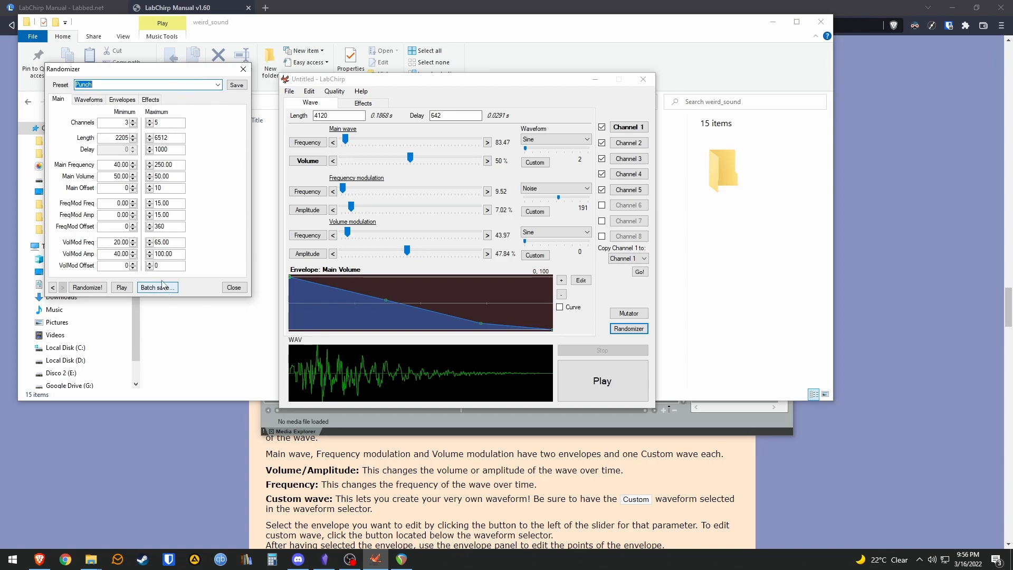
{"action": "left_click", "coordinate": [233, 287]}
{"action": "left_click_drag", "start_coordinate": [354, 83], "coordinate": [331, 69]}
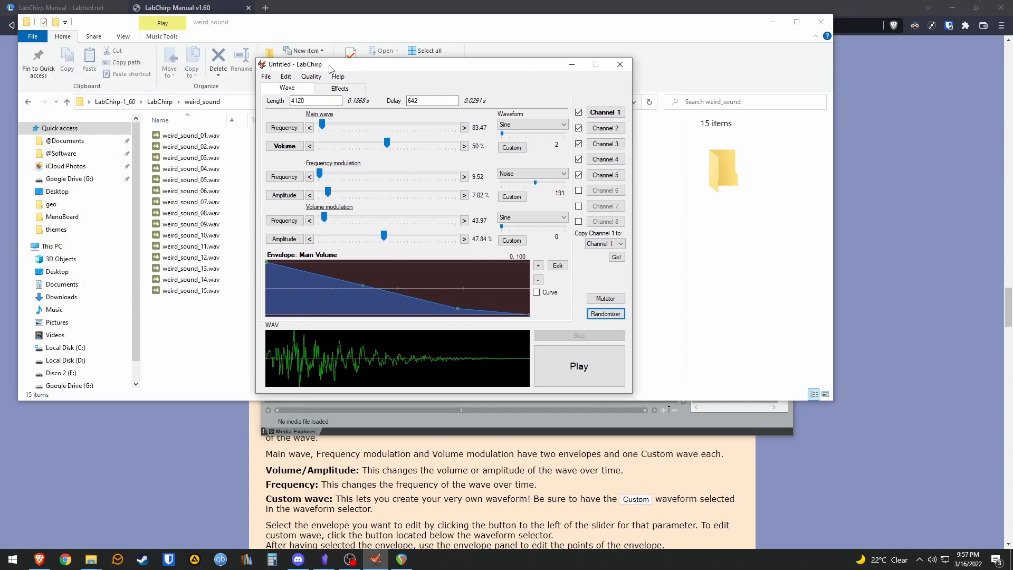
{"action": "left_click_drag", "start_coordinate": [331, 69], "coordinate": [328, 106]}
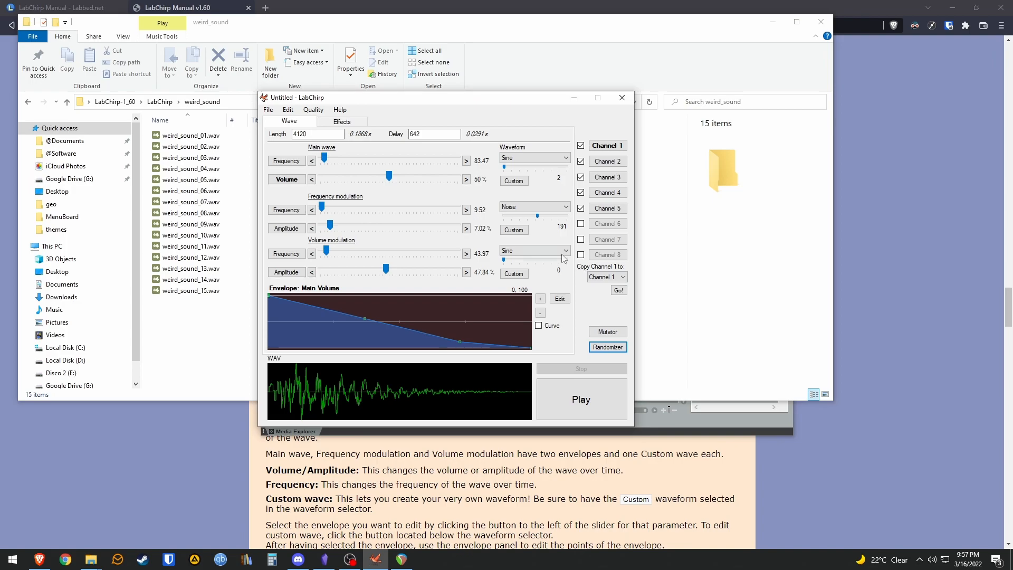
Bring up REAPER, minimize it and move the LabChirp window clear of the weird_sound file list
{"action": "left_click", "coordinate": [401, 559]}
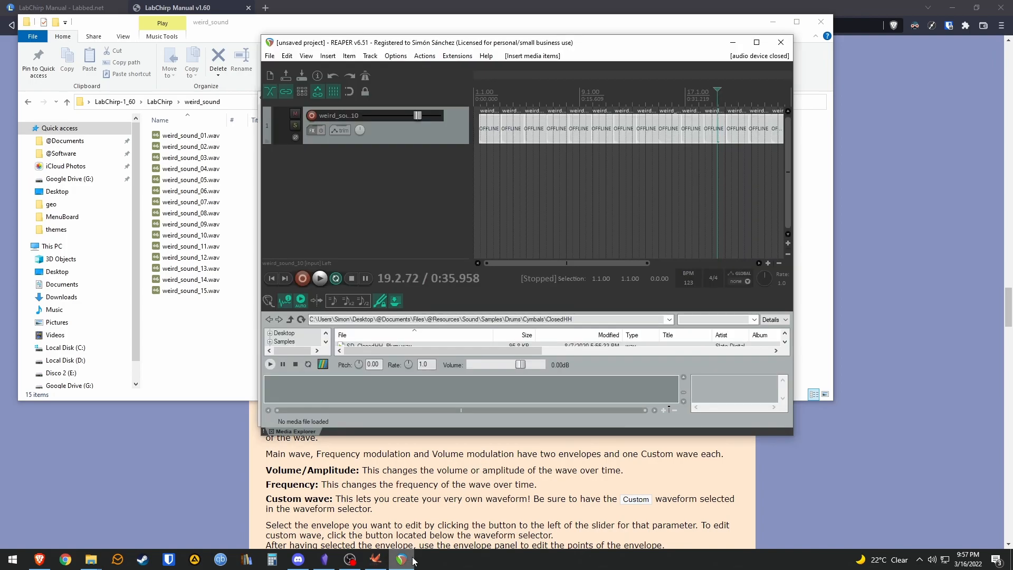
{"action": "left_click", "coordinate": [733, 43]}
{"action": "left_click_drag", "start_coordinate": [396, 104], "coordinate": [507, 74]}
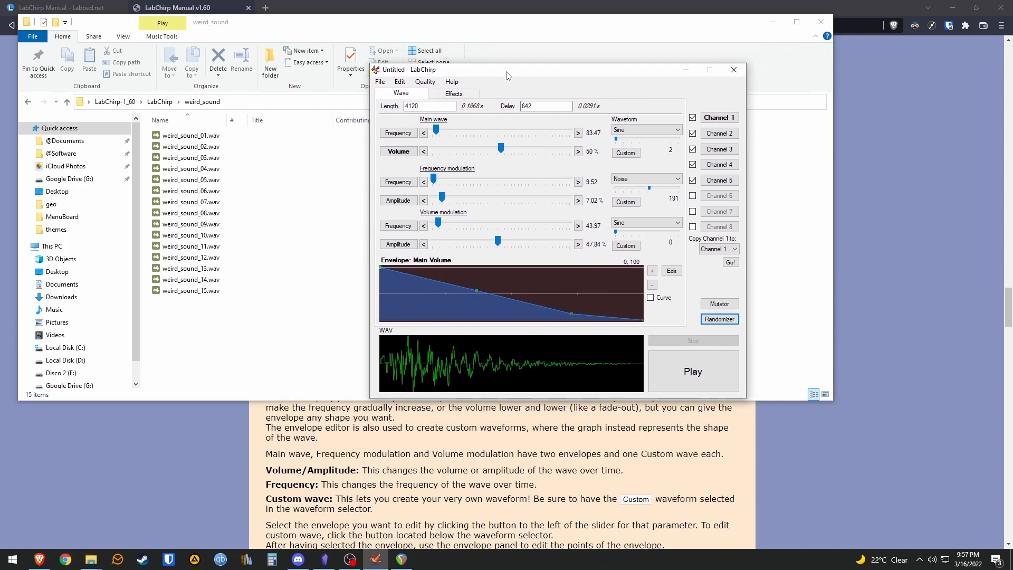